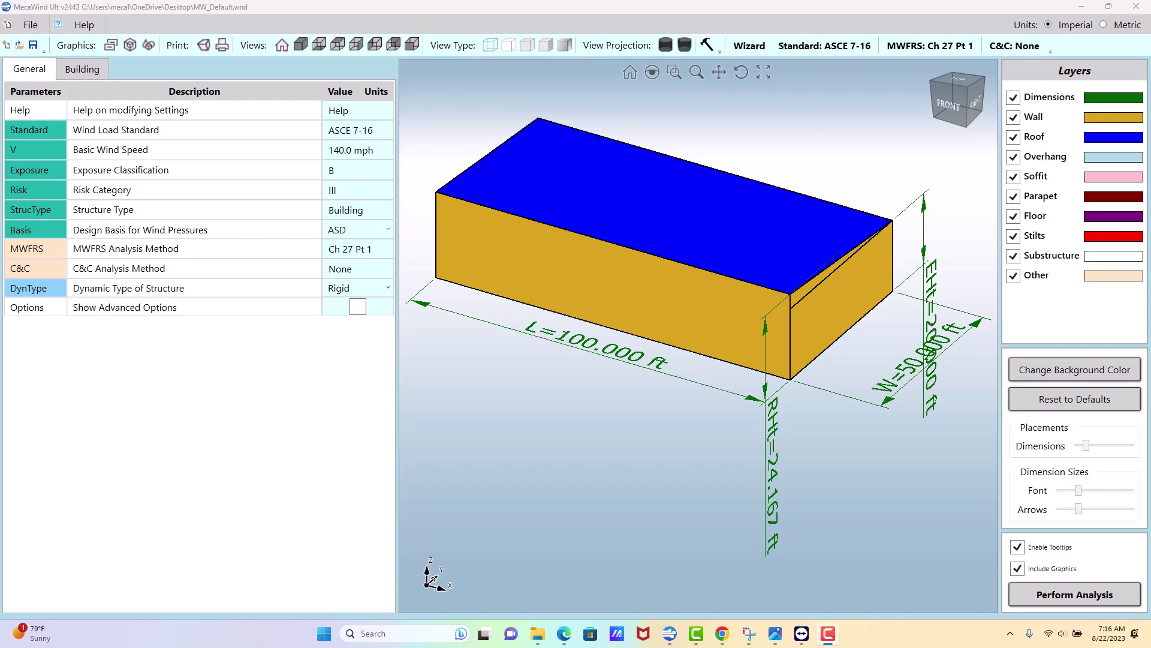
# Step: Set the structure type to Chimney
pyautogui.click(360, 213)
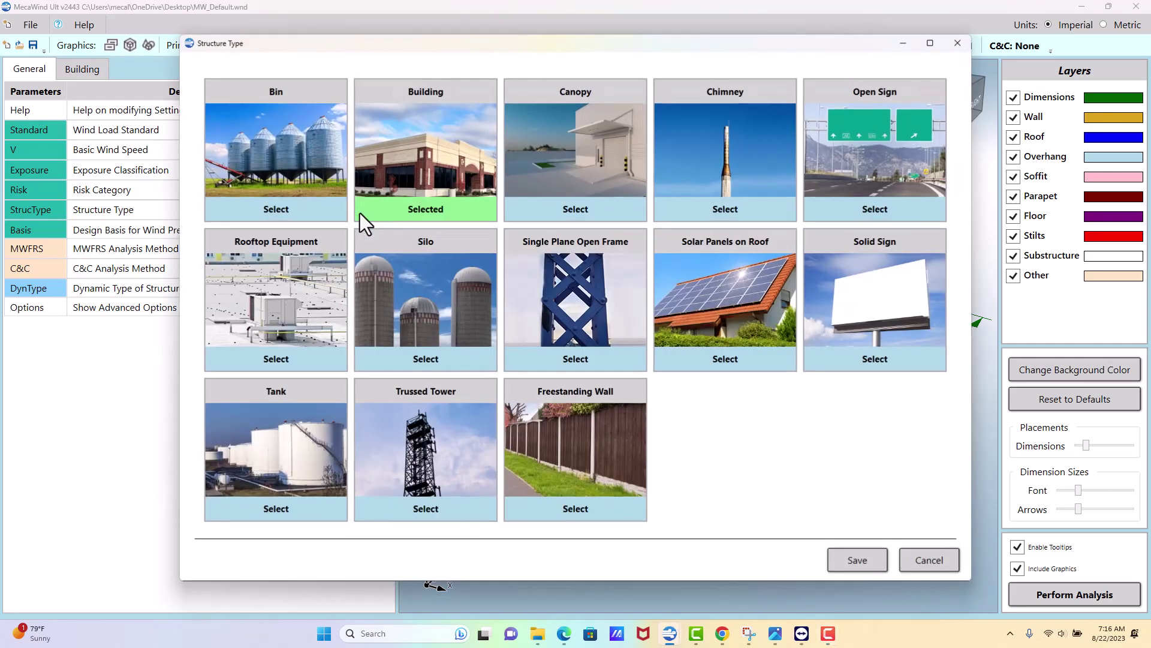
pyautogui.click(729, 207)
pyautogui.click(857, 559)
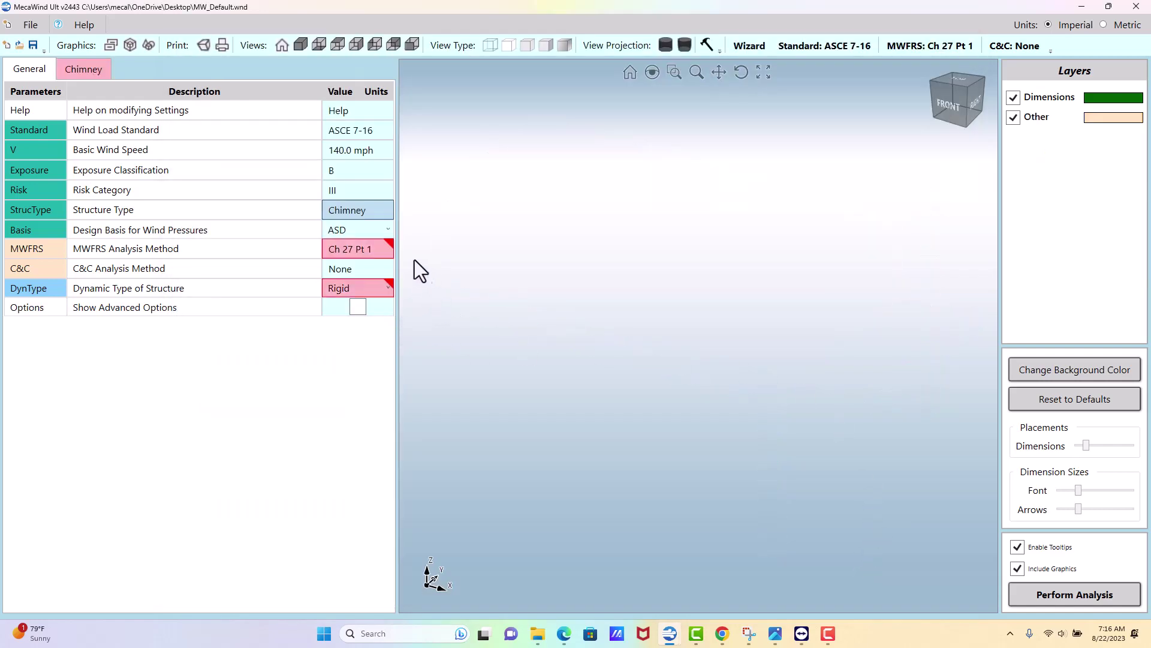
# Step: Change the MWFRS analysis method to Ch 29 and save it
pyautogui.click(365, 248)
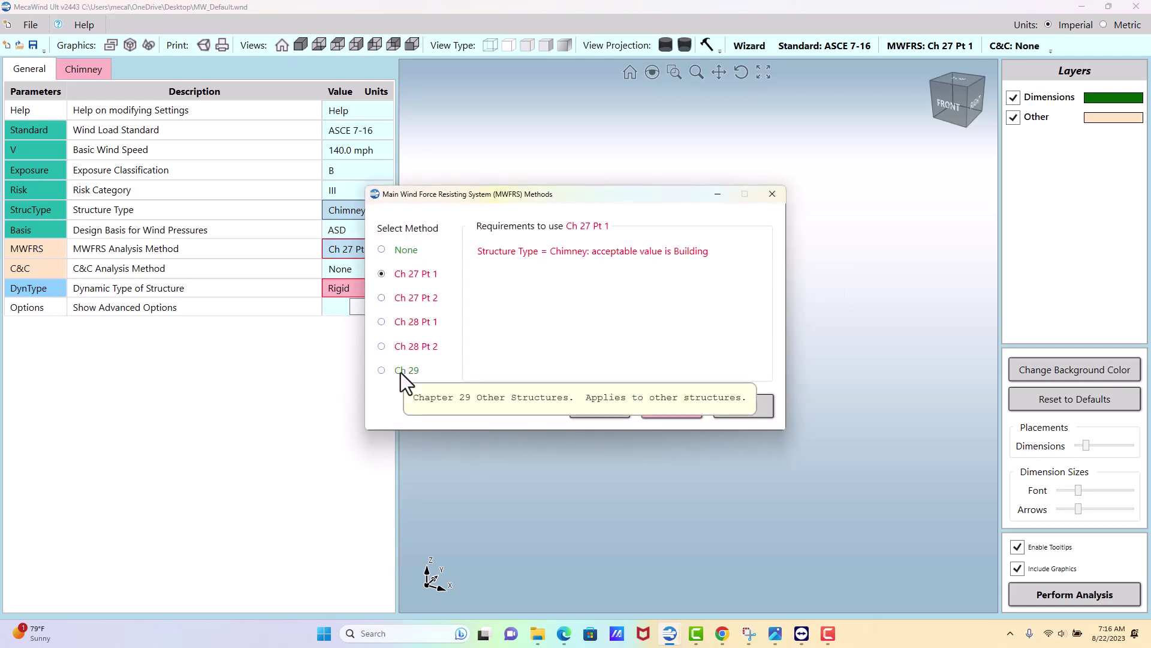
pyautogui.click(401, 372)
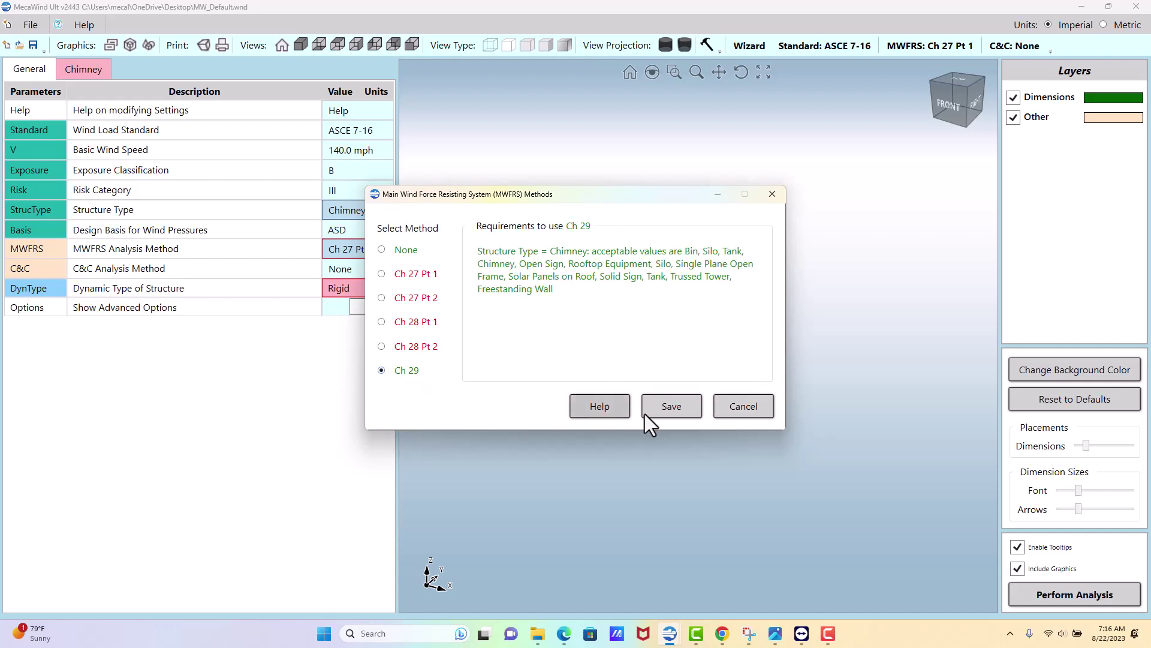
pyautogui.click(684, 408)
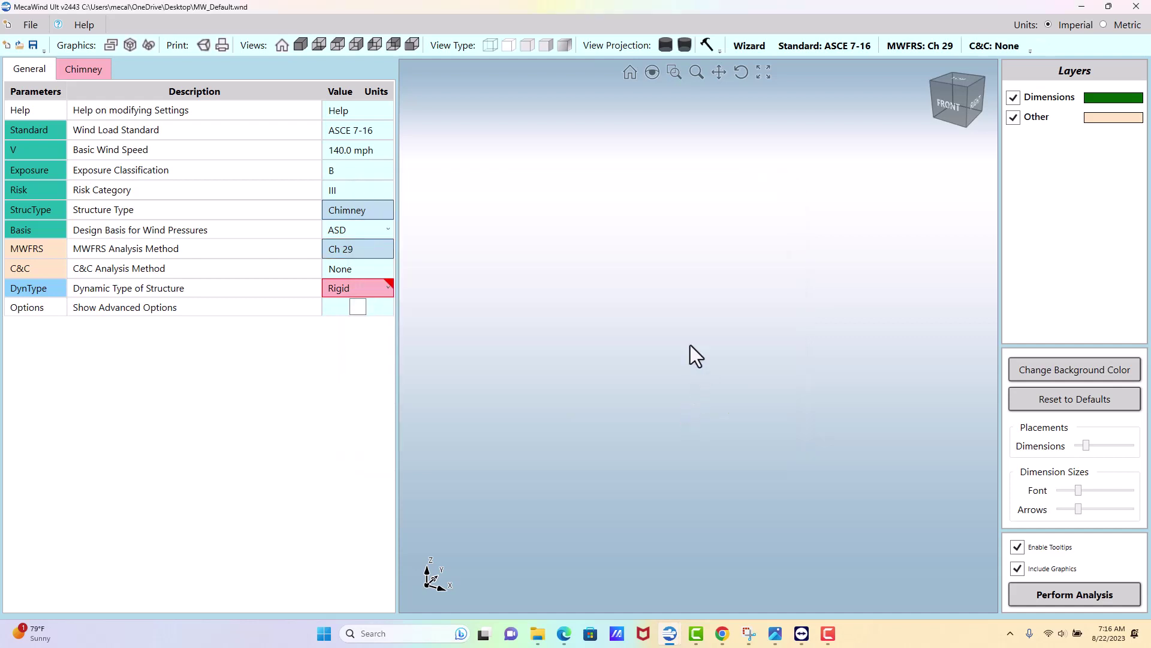
# Step: Switch the dynamic type from Rigid to Flexible, adding natural frequency 1.000 Hz and damping 0.01
pyautogui.click(387, 289)
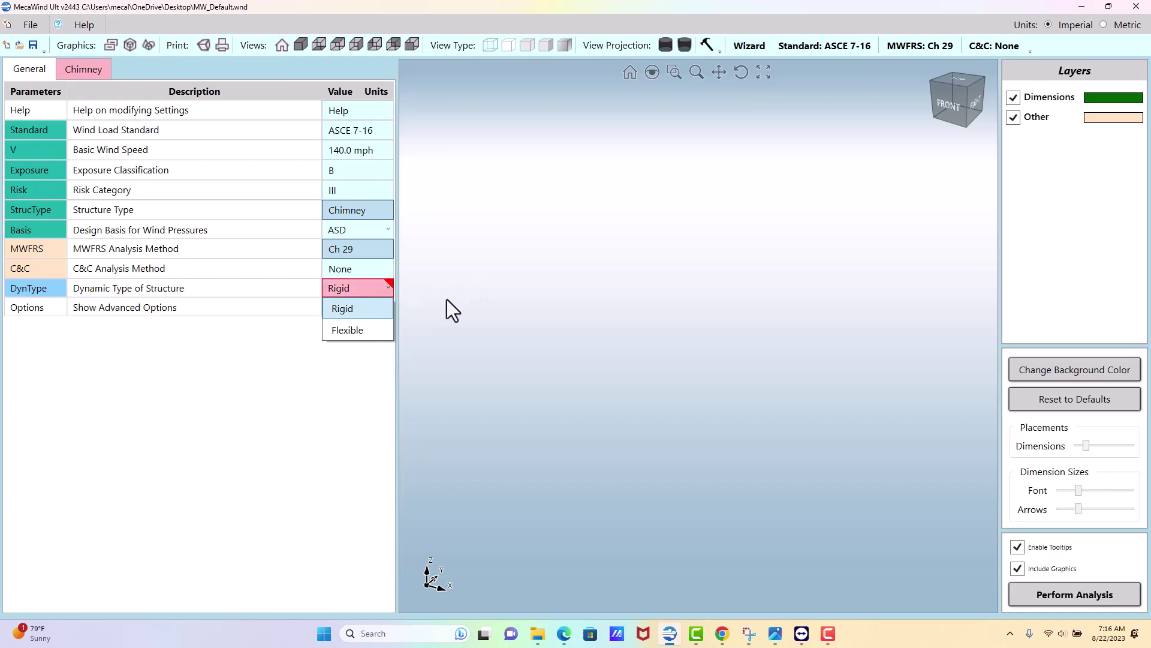
pyautogui.click(384, 292)
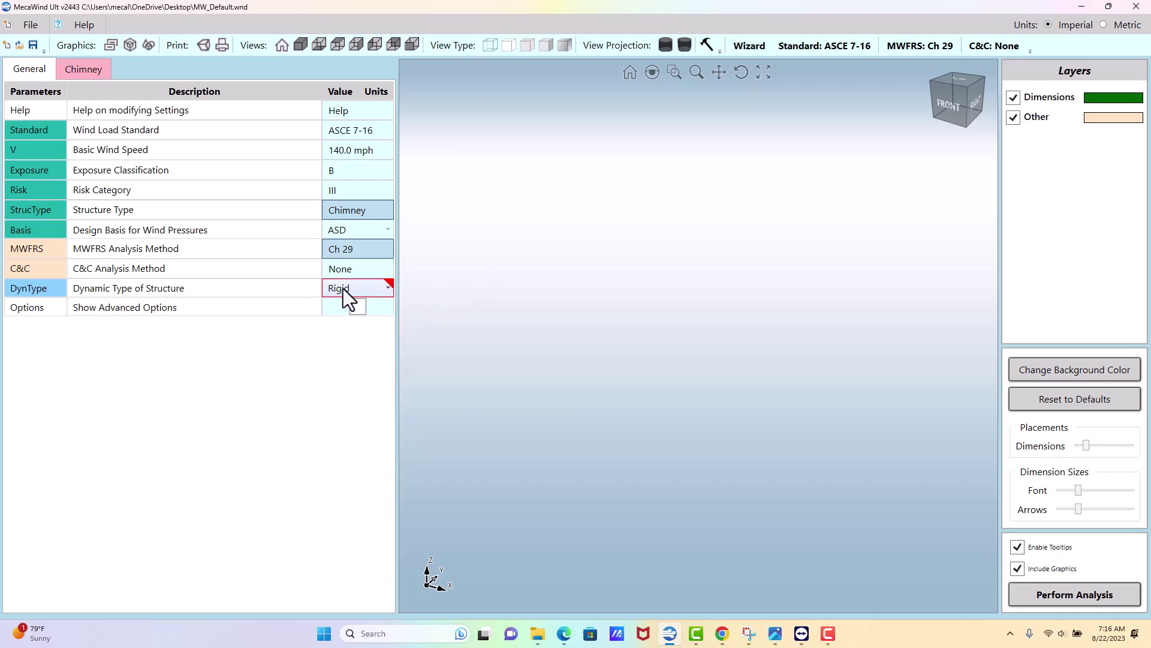
pyautogui.moveTo(343, 288)
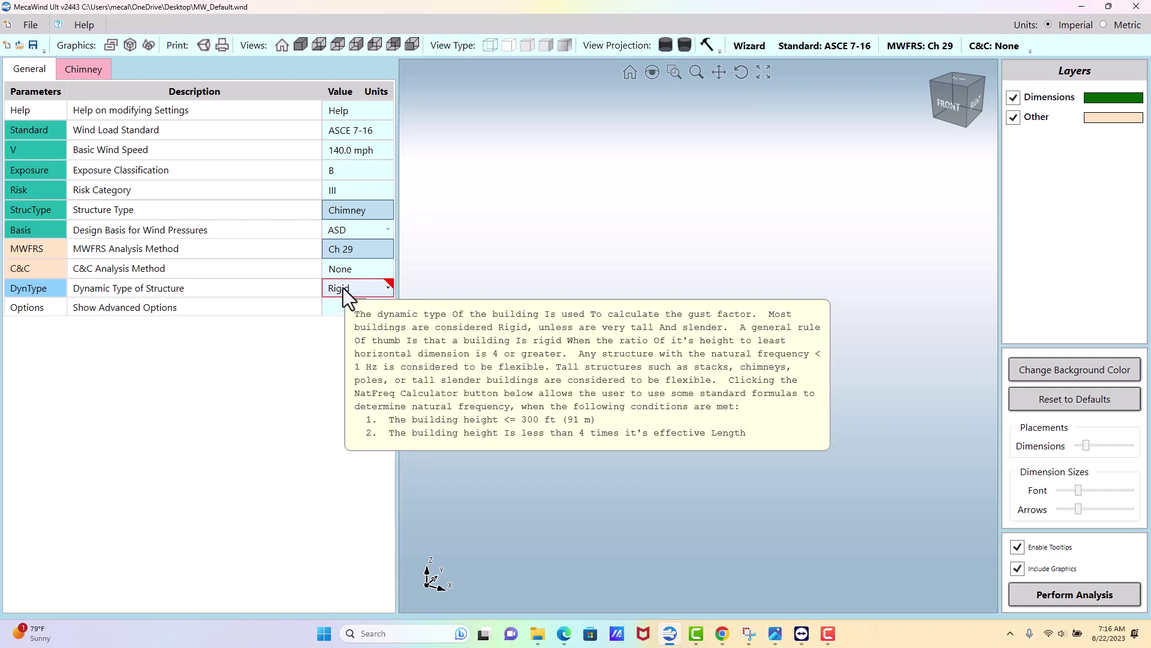
pyautogui.click(383, 286)
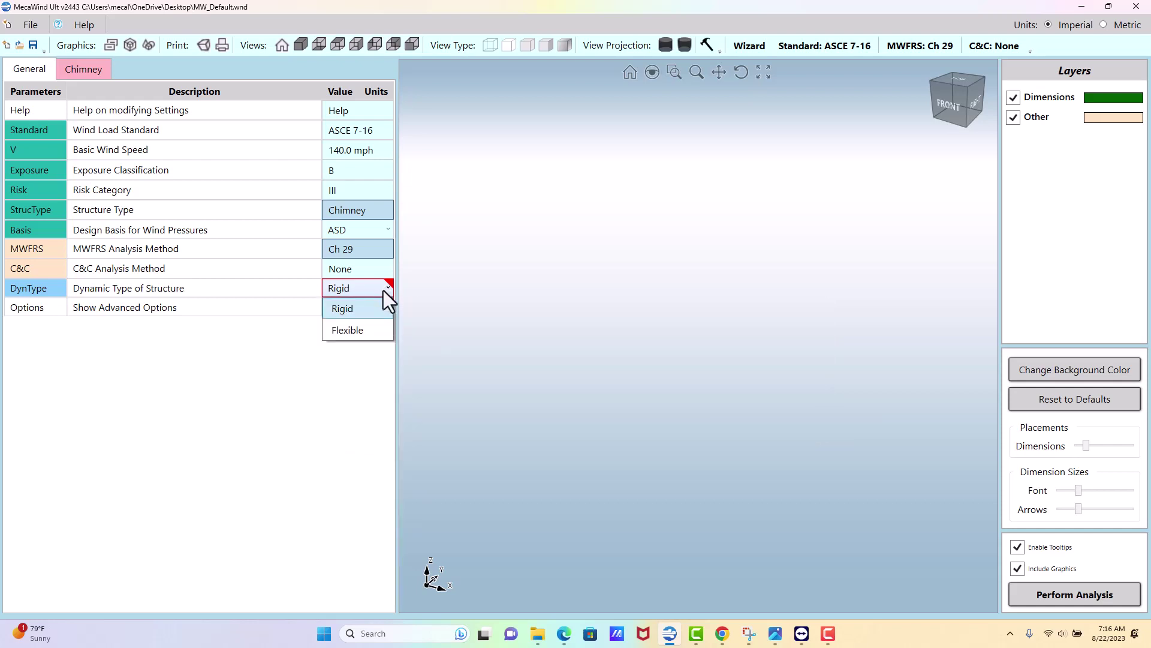
pyautogui.click(359, 329)
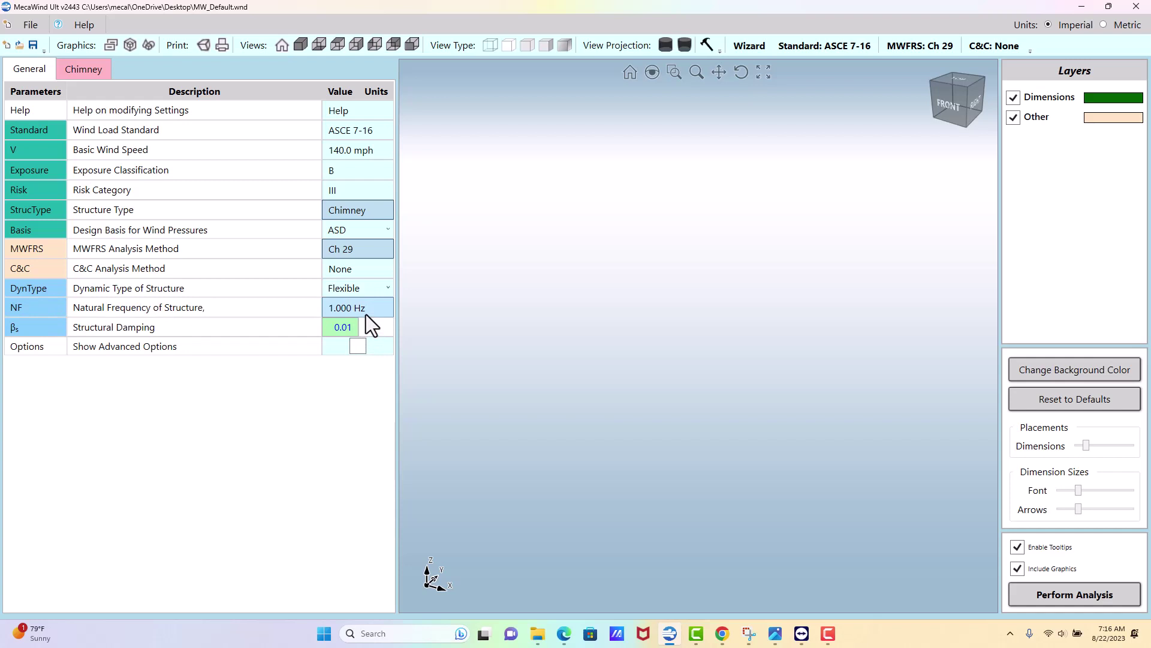
# Step: Estimate natural frequency with the Cantilevered Masts or Poles of Uniform Cross Section method, saving 0.983 Hz
pyautogui.click(366, 309)
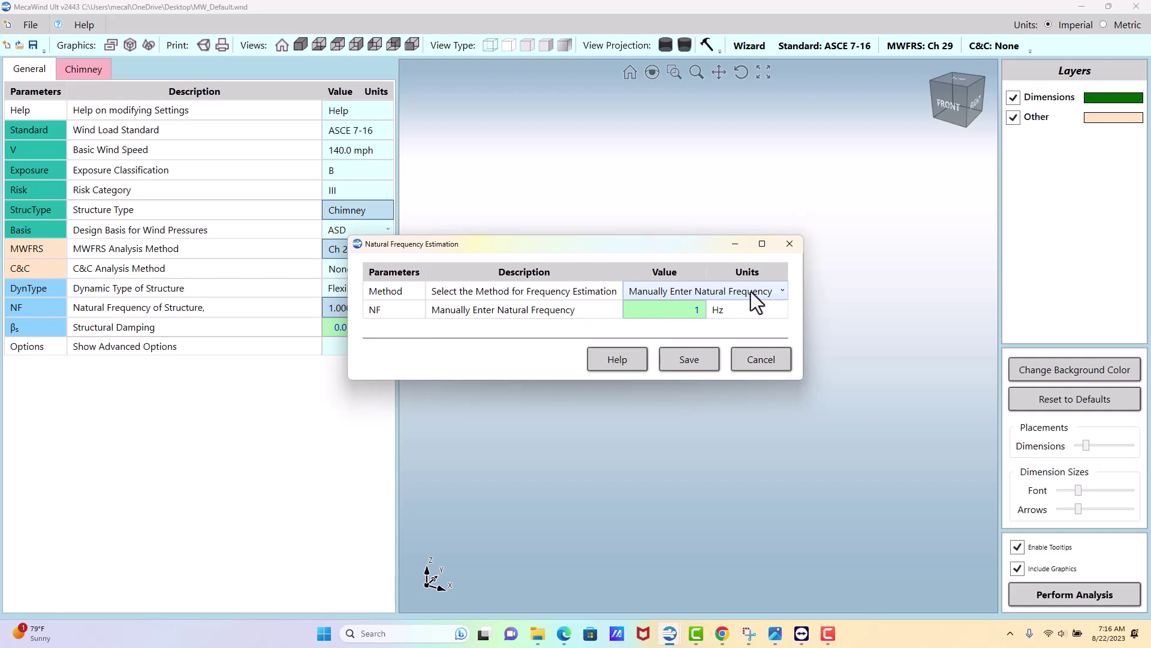
pyautogui.click(674, 310)
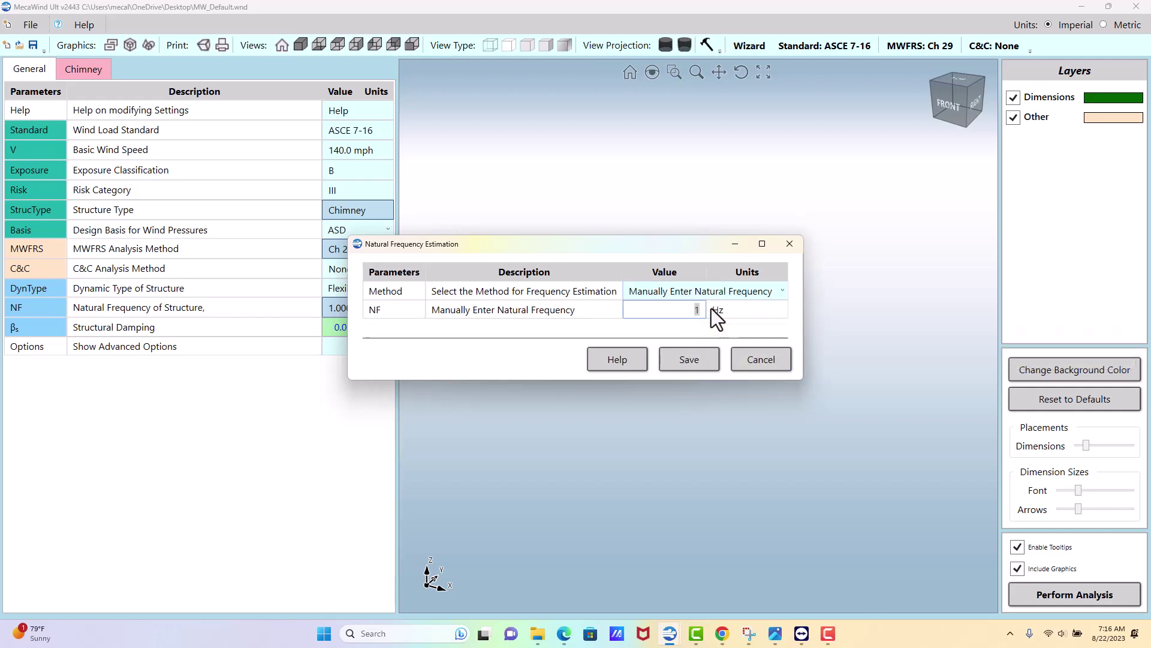
pyautogui.click(757, 290)
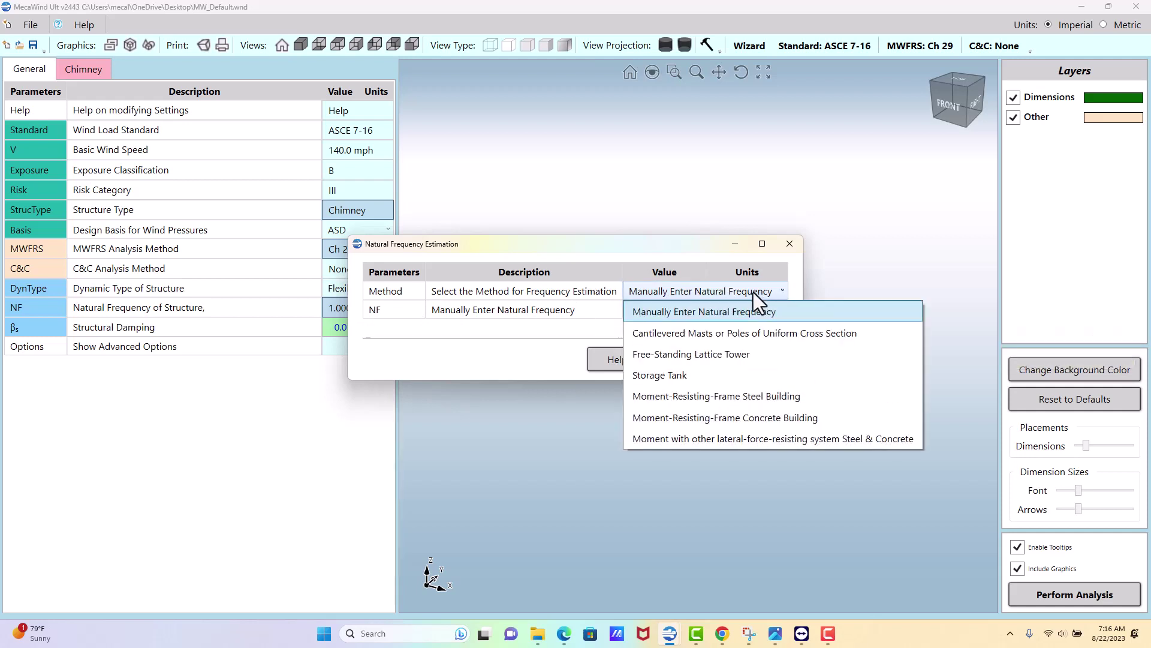
pyautogui.click(704, 331)
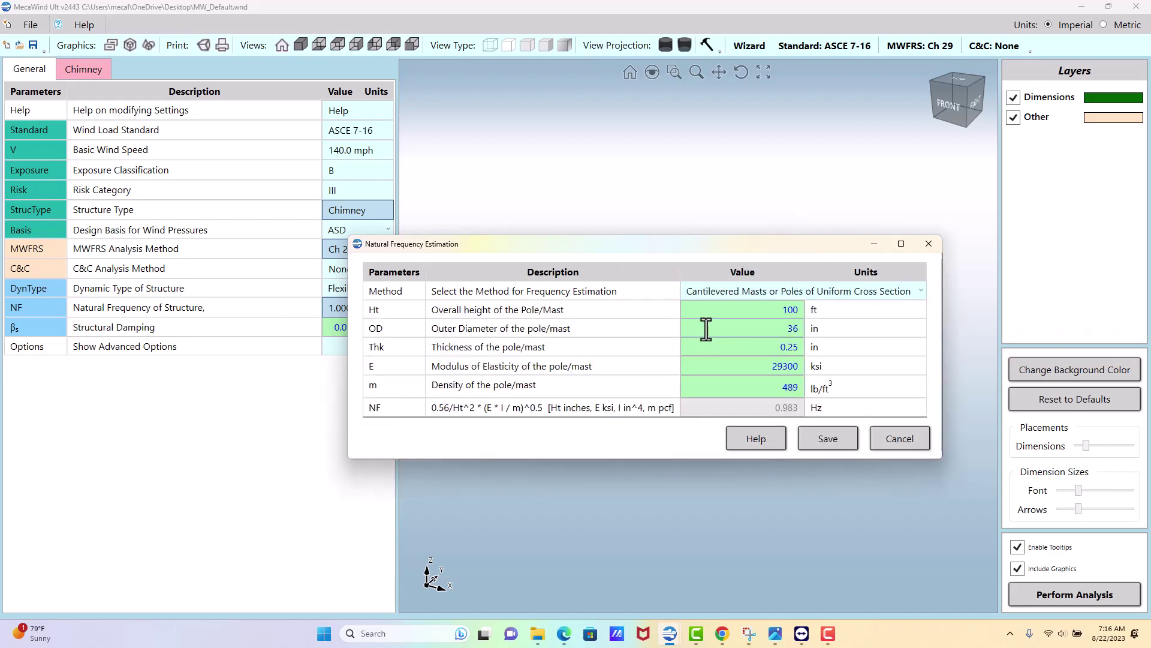
pyautogui.click(763, 312)
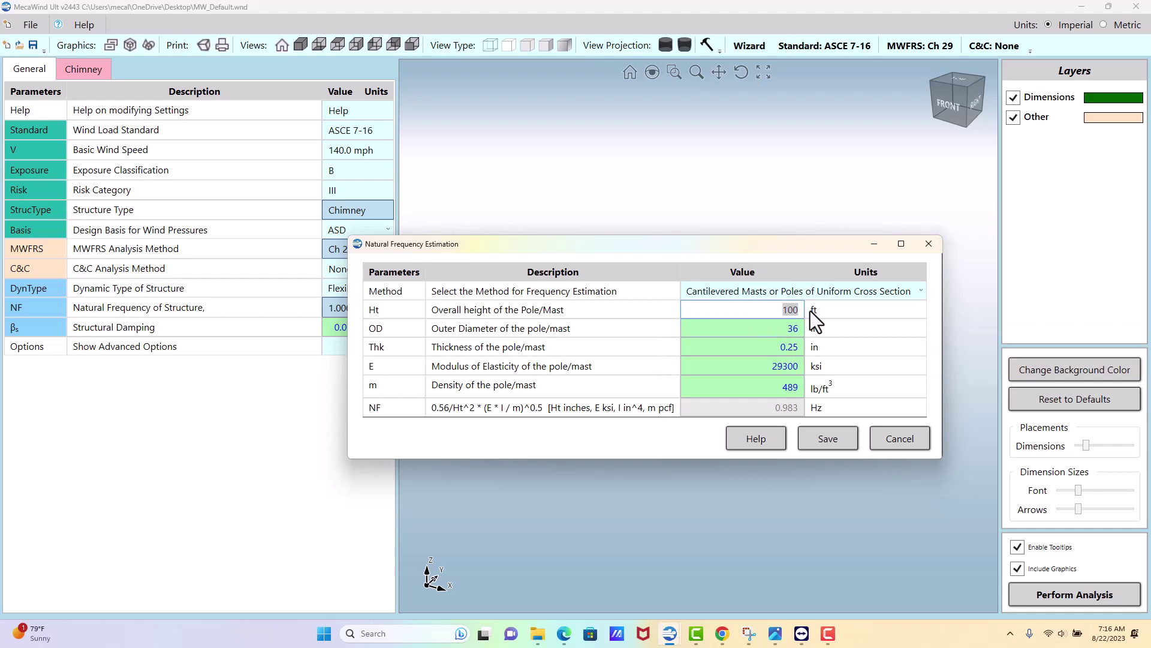
pyautogui.click(786, 329)
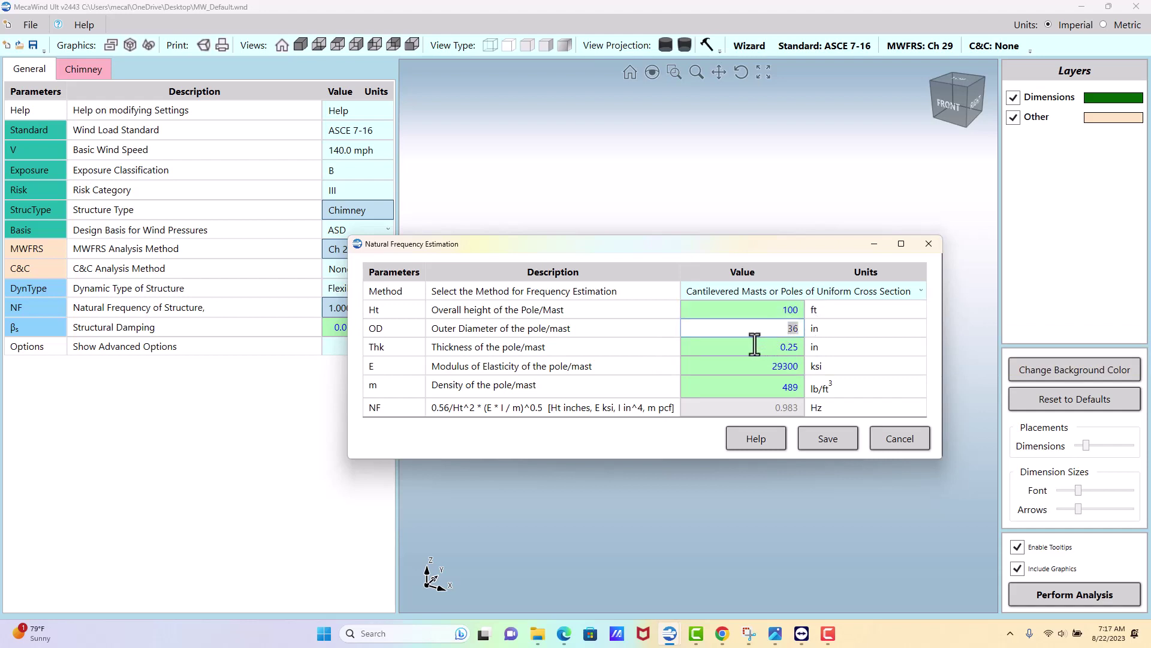
pyautogui.click(758, 347)
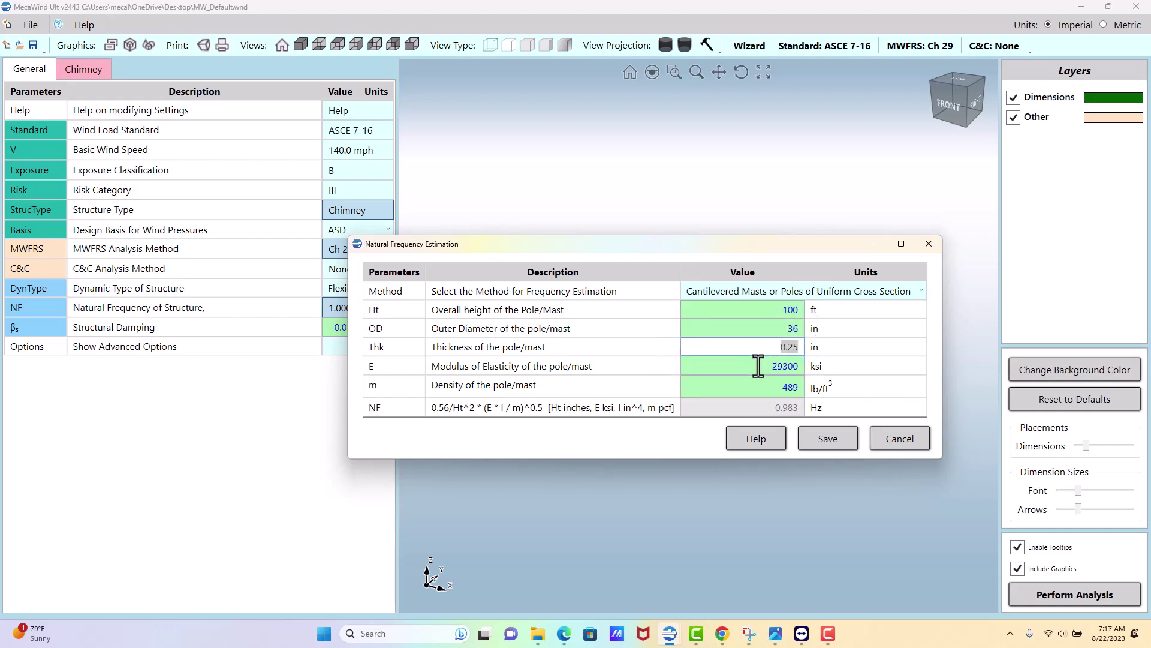
pyautogui.click(772, 366)
pyautogui.click(775, 384)
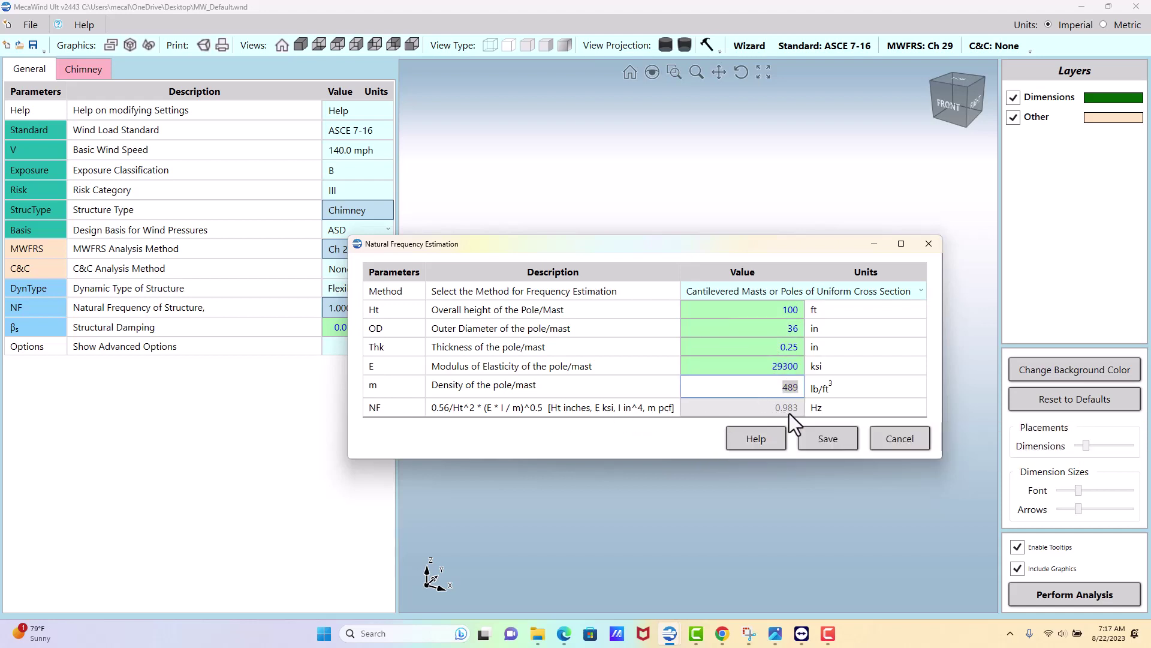
pyautogui.moveTo(789, 413)
pyautogui.click(836, 437)
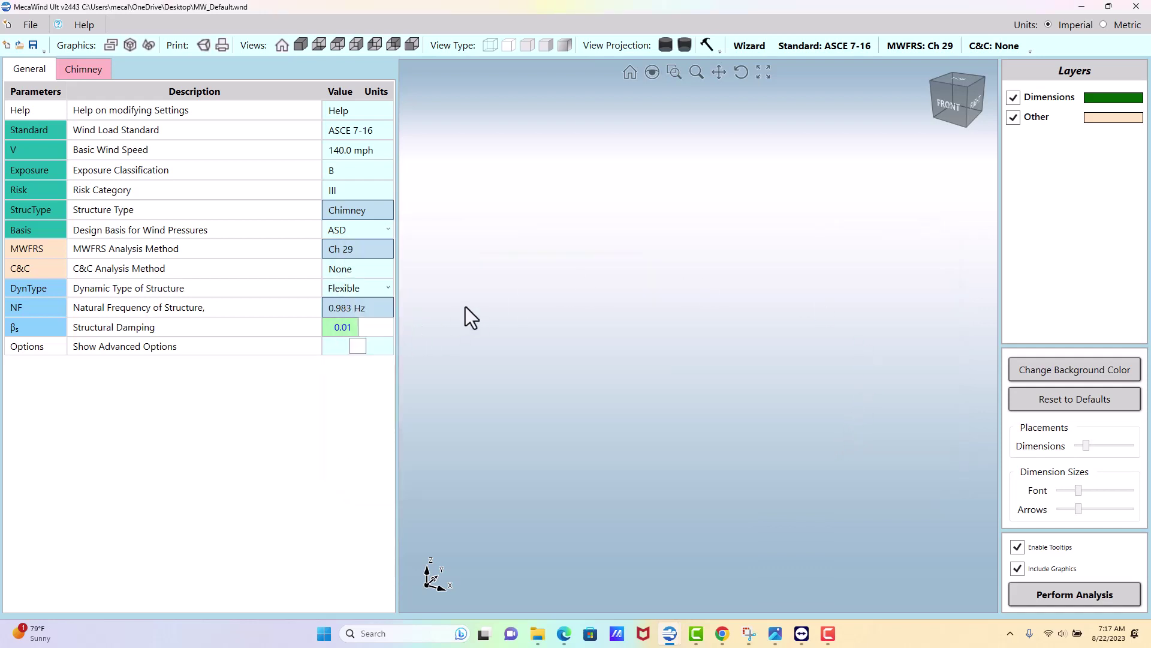
# Step: Change the structural damping value from 0.01 to 0.002
pyautogui.click(331, 328)
pyautogui.click(427, 231)
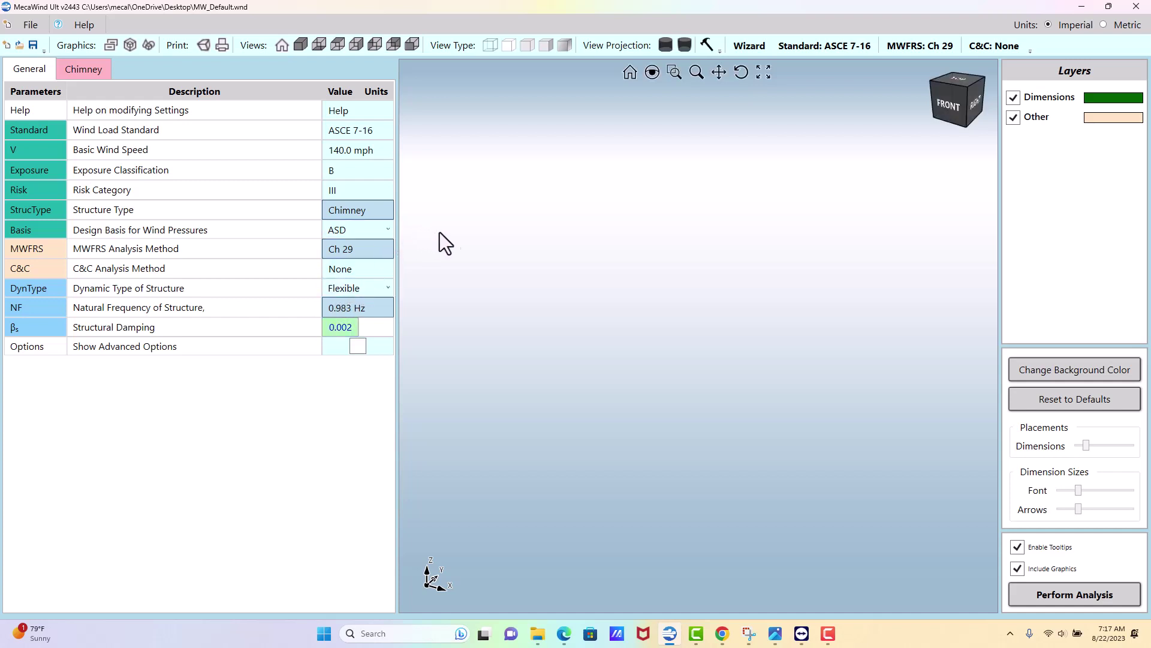
# Step: Add a chimney section with top elevation 100 ft and diameter 3 ft
pyautogui.click(88, 70)
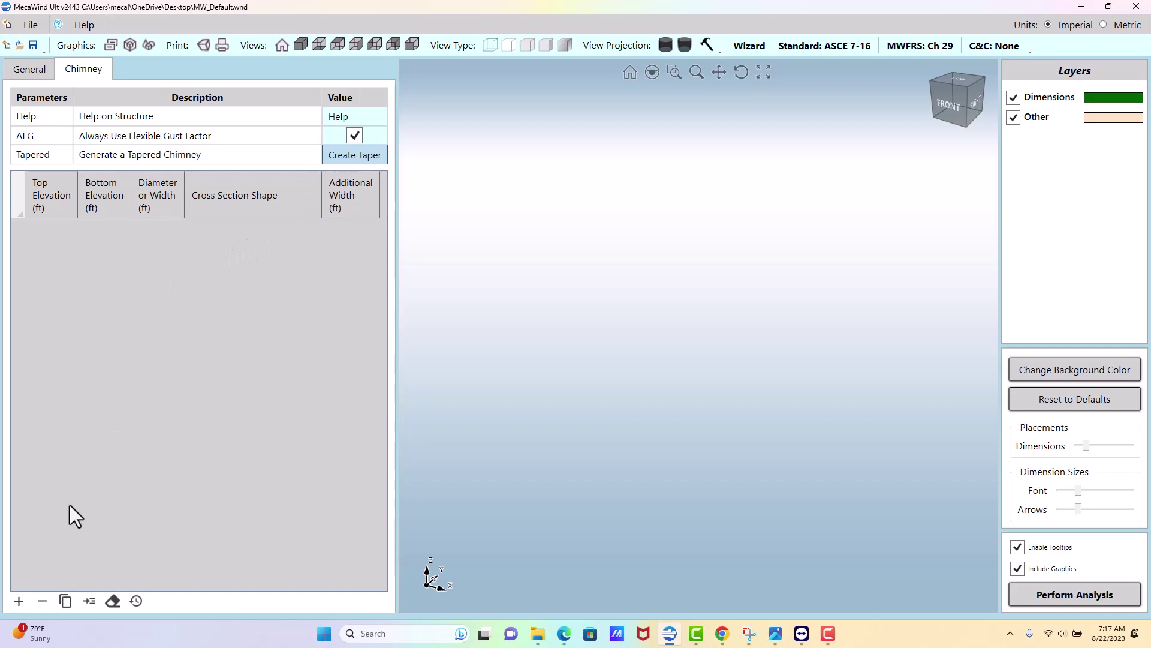
pyautogui.click(19, 601)
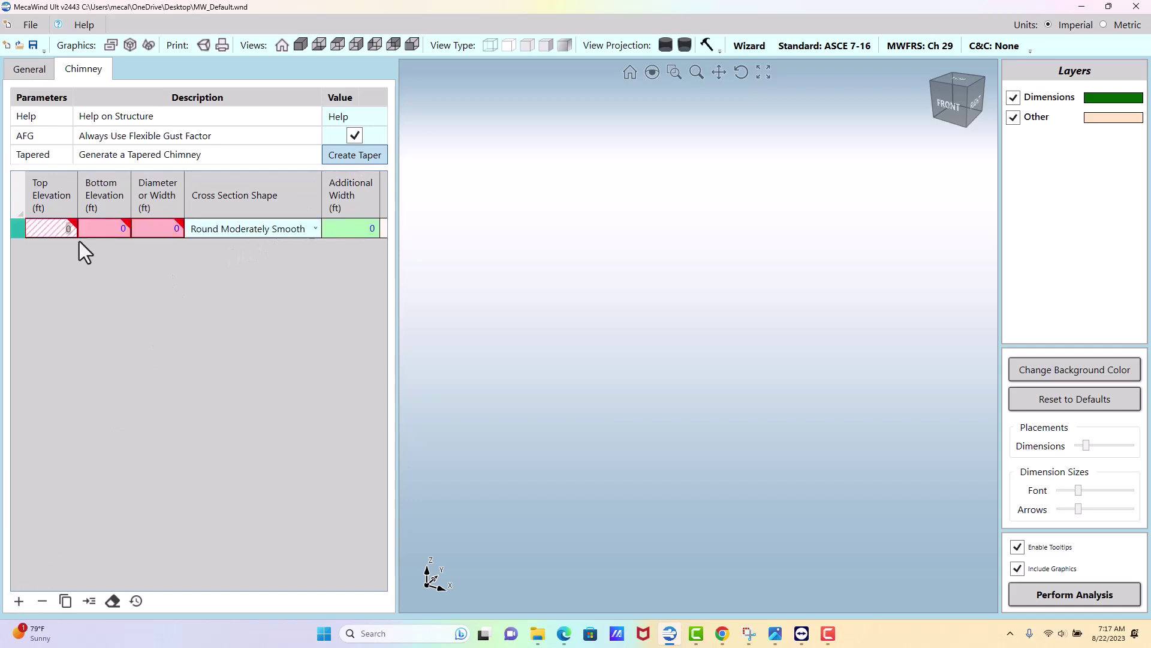
pyautogui.click(51, 228)
pyautogui.write('100')
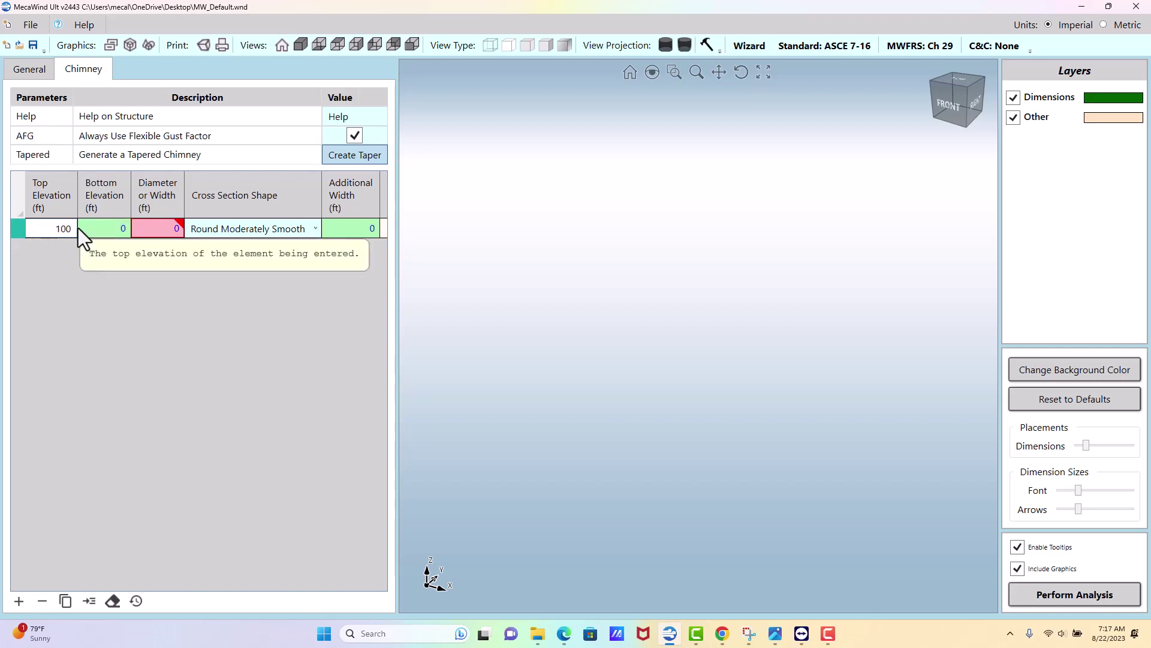
pyautogui.click(101, 227)
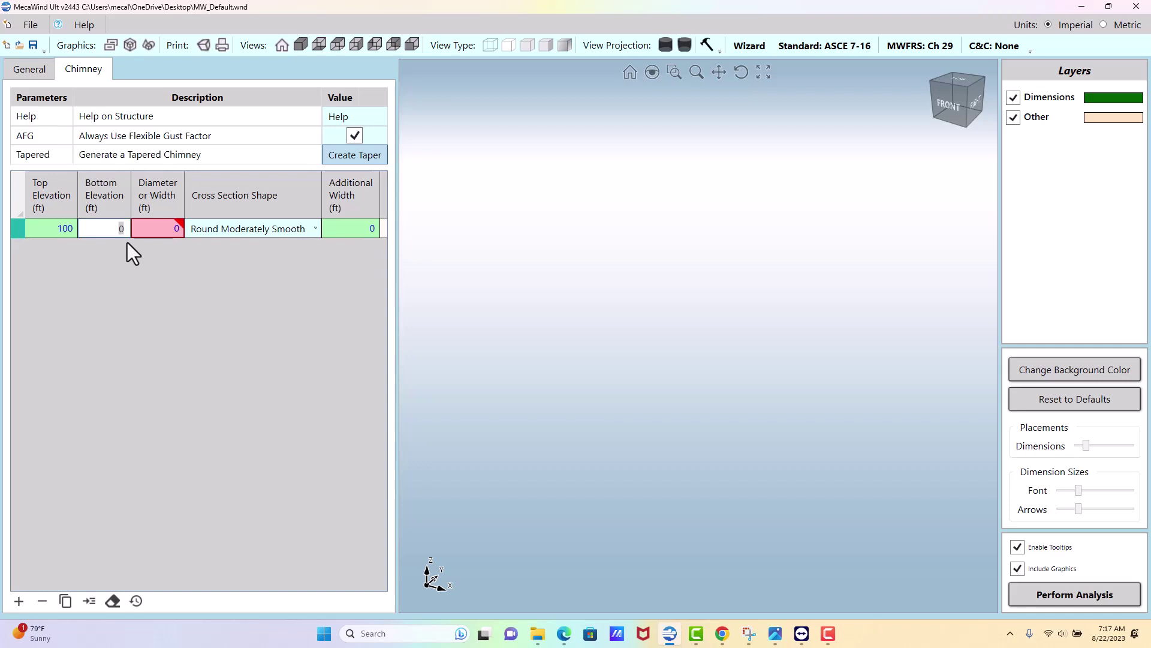
pyautogui.click(161, 229)
pyautogui.write('3')
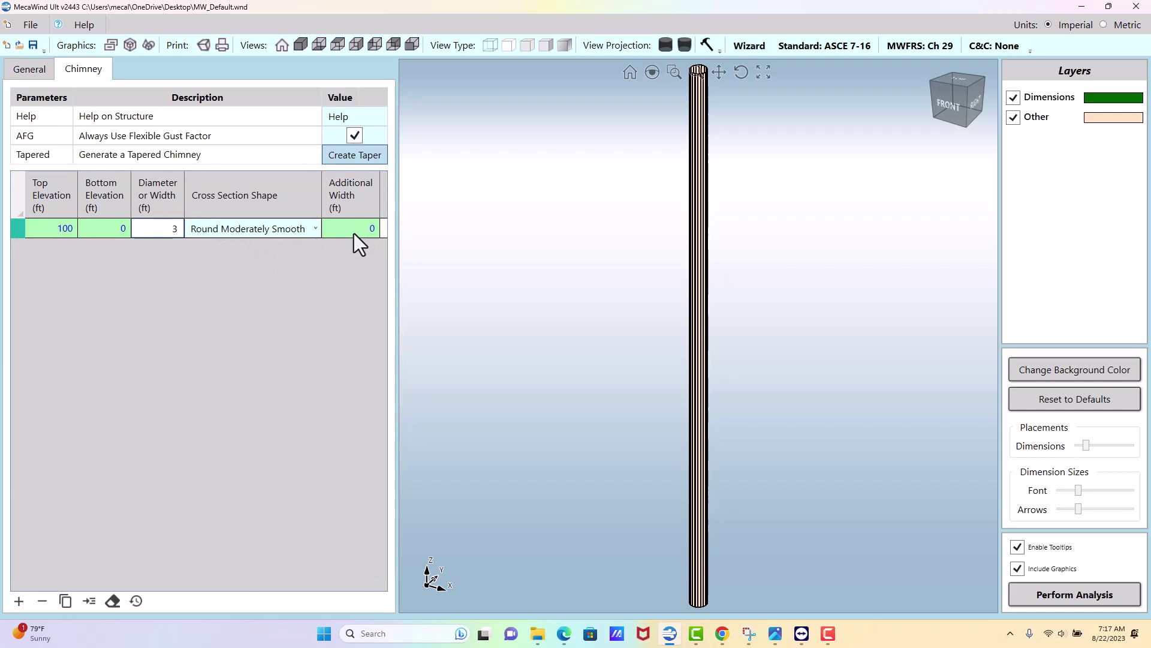
pyautogui.moveTo(354, 232)
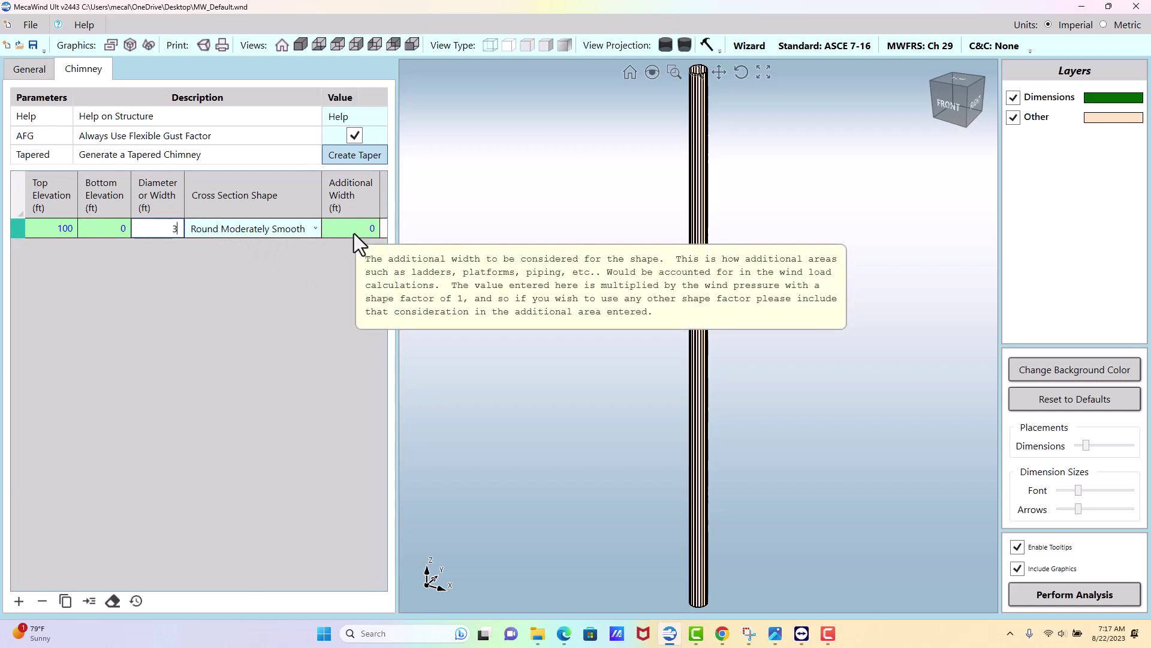
pyautogui.click(715, 329)
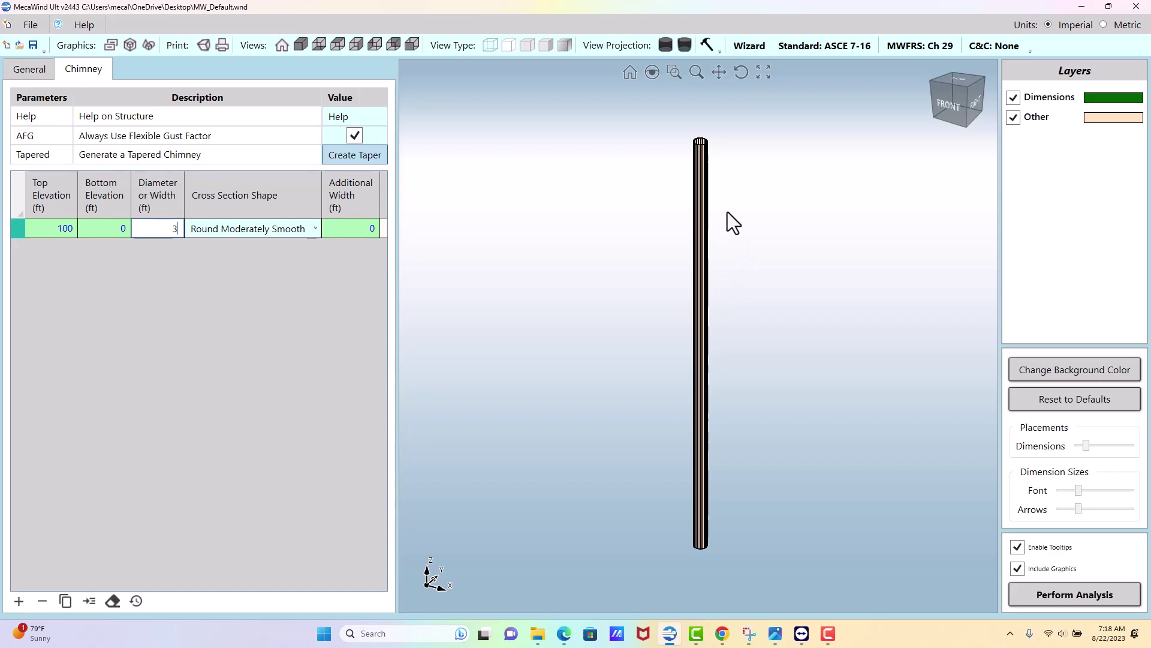
# Step: Set the section's bottom elevation to 50 ft, then change it to 0 ft
pyautogui.click(108, 230)
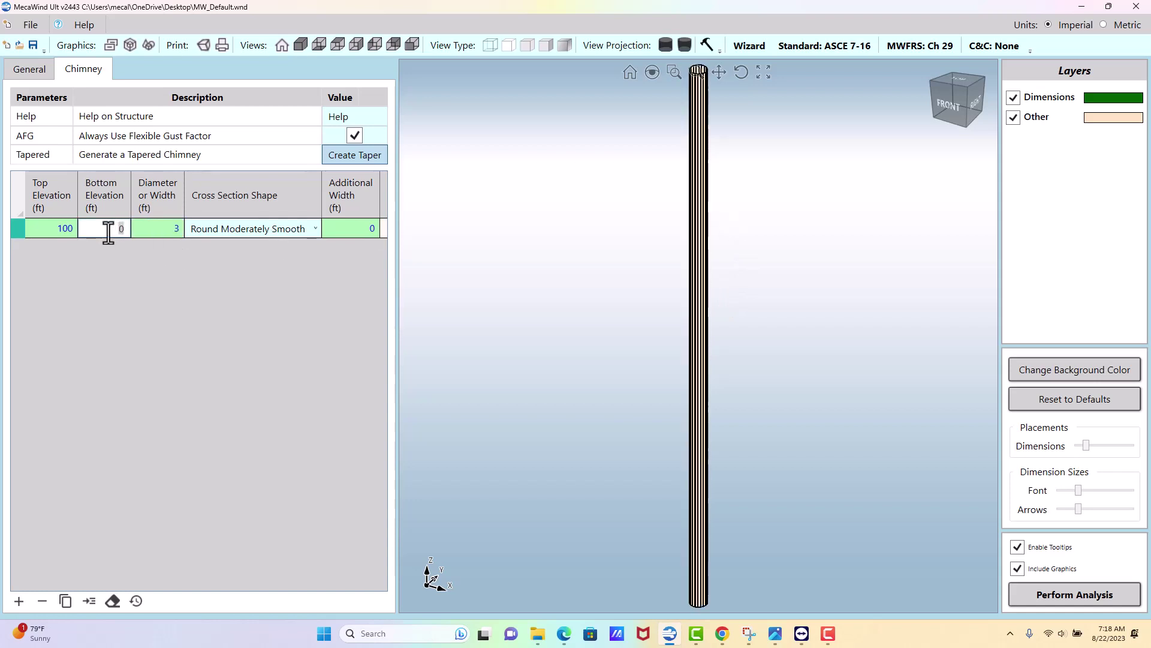
pyautogui.write('50')
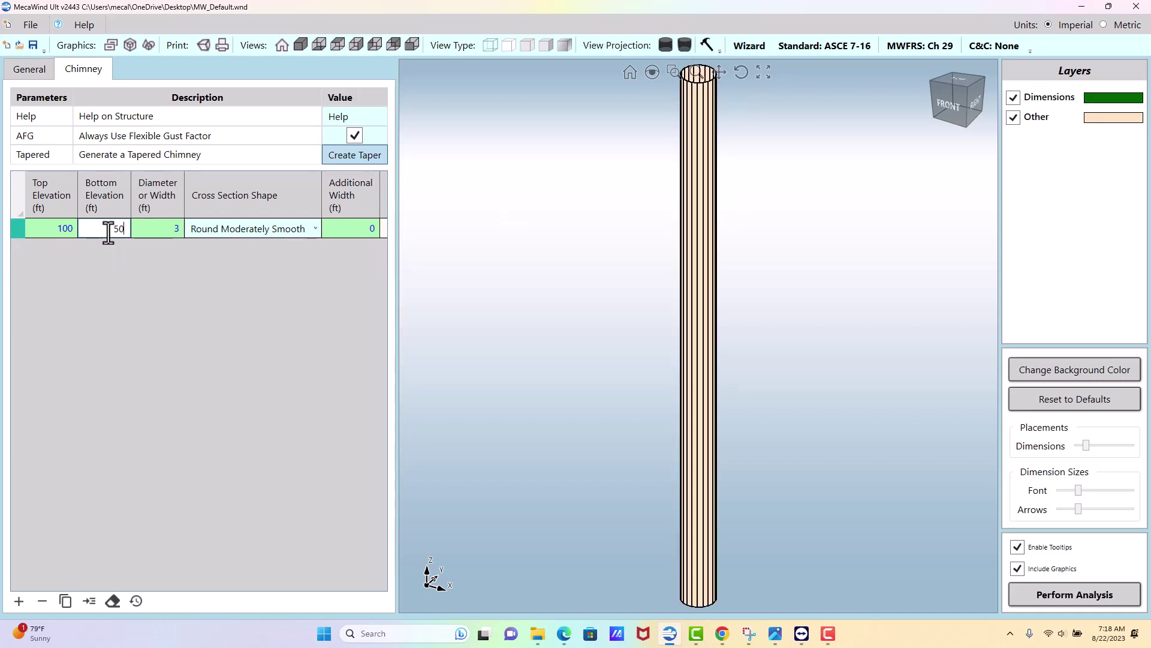
pyautogui.click(156, 232)
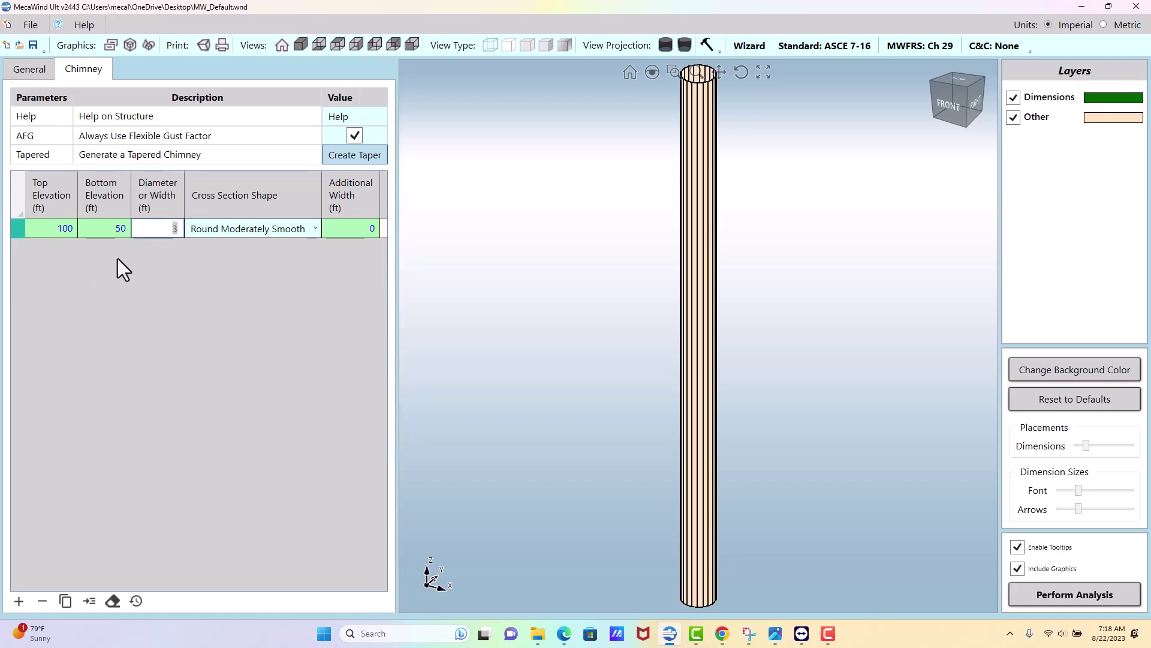
pyautogui.click(94, 227)
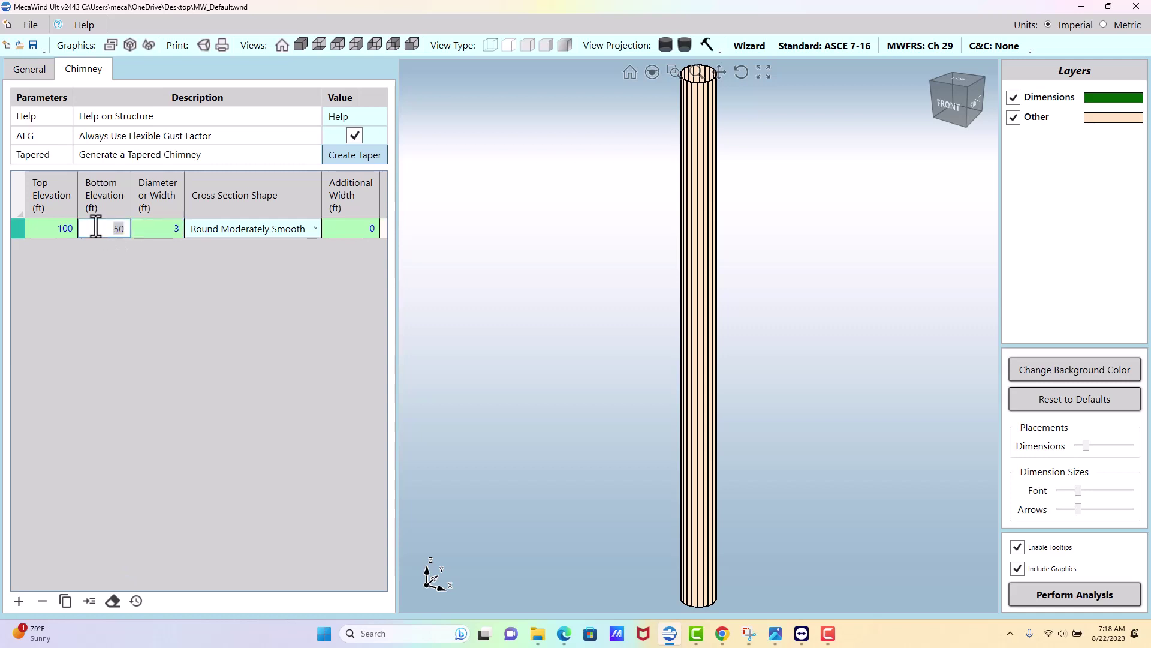
pyautogui.write('0')
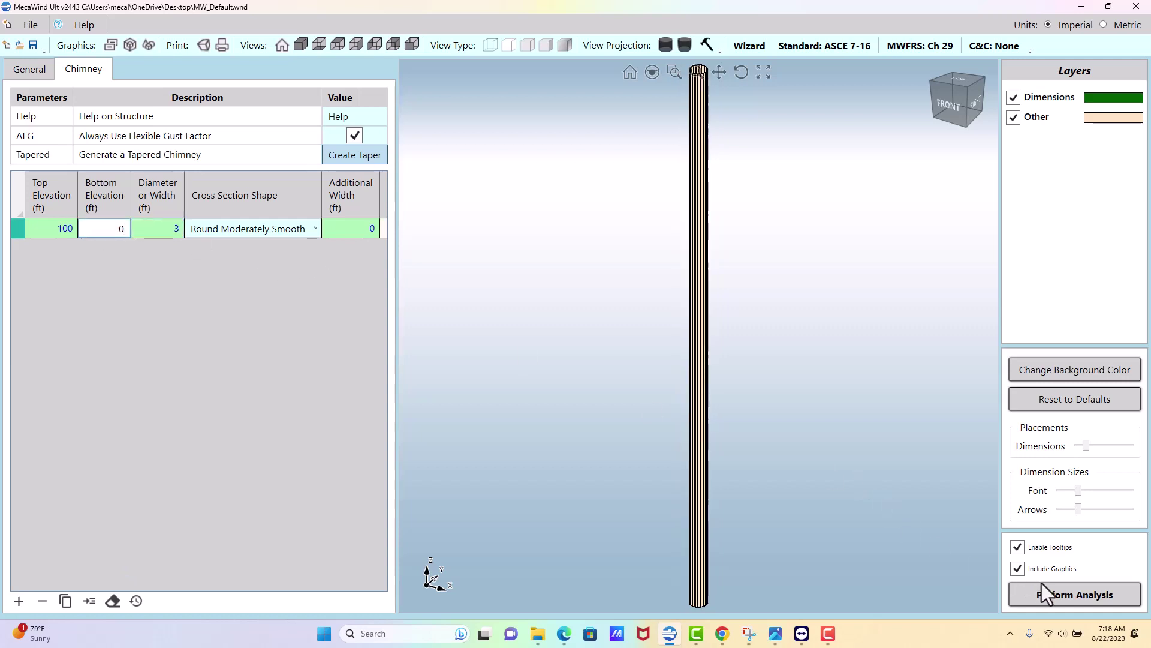
# Step: Run the wind analysis and scroll to the MWFRS Chimney Wind Forces table
pyautogui.click(1079, 594)
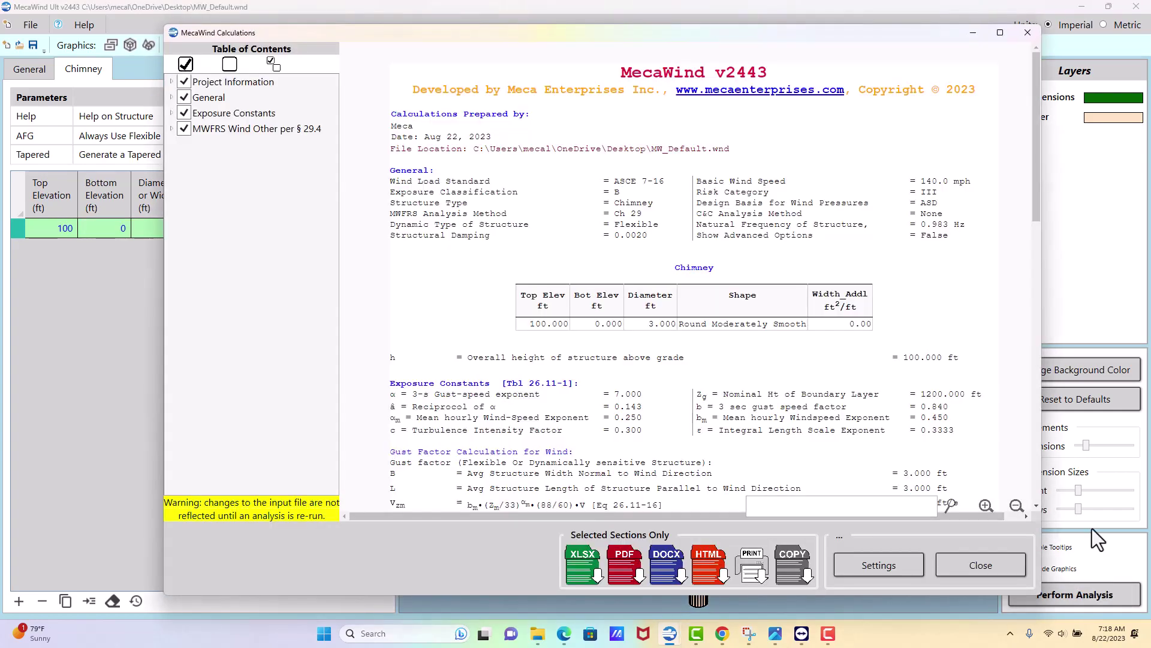
pyautogui.scroll(-15, 855, 424)
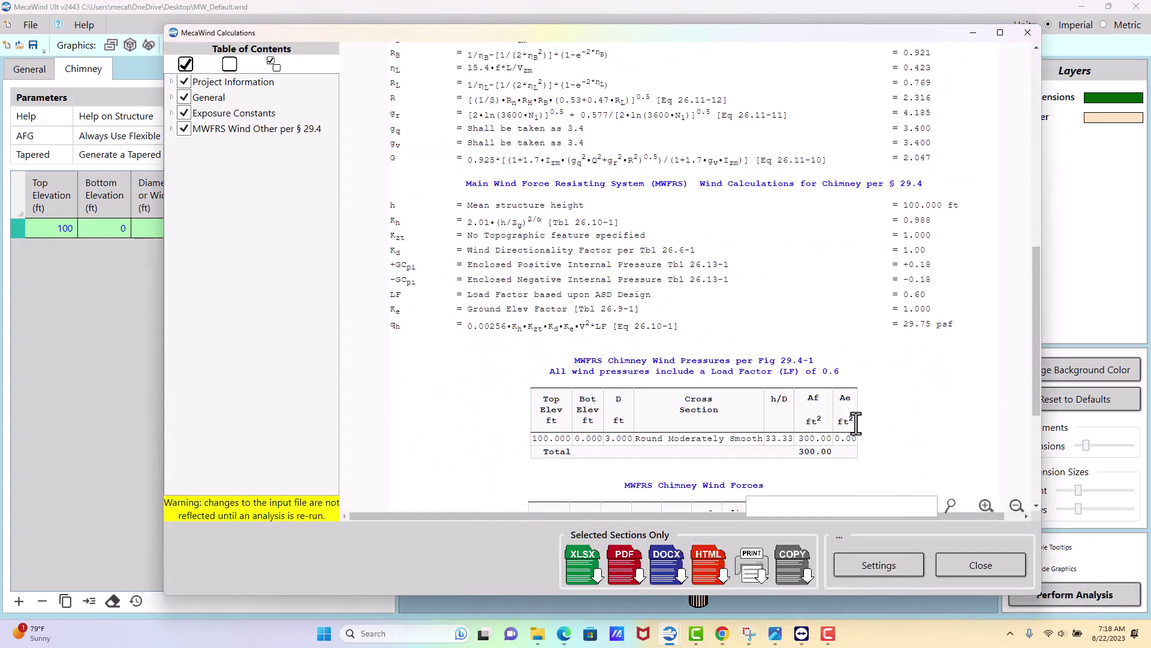
pyautogui.scroll(-4, 856, 423)
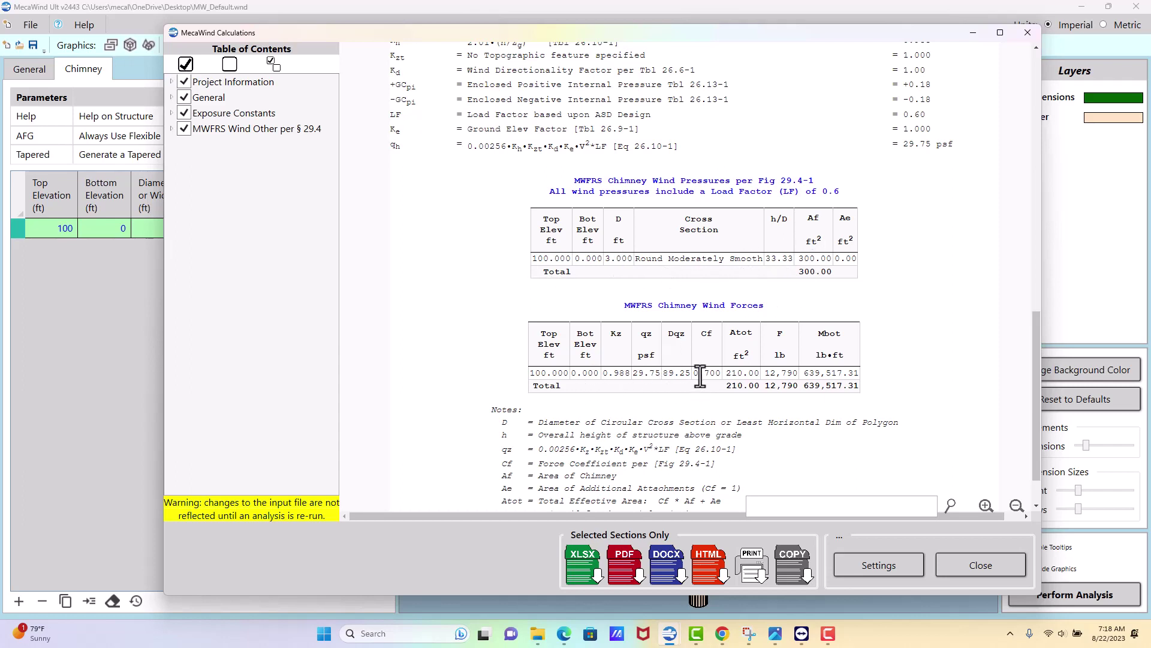
# Step: Highlight Cf 0.700, the Kz and qz values, and the 12,790 lb total force
pyautogui.moveTo(695, 376); pyautogui.dragTo(723, 374)
pyautogui.click(811, 394)
pyautogui.moveTo(608, 373); pyautogui.dragTo(660, 370)
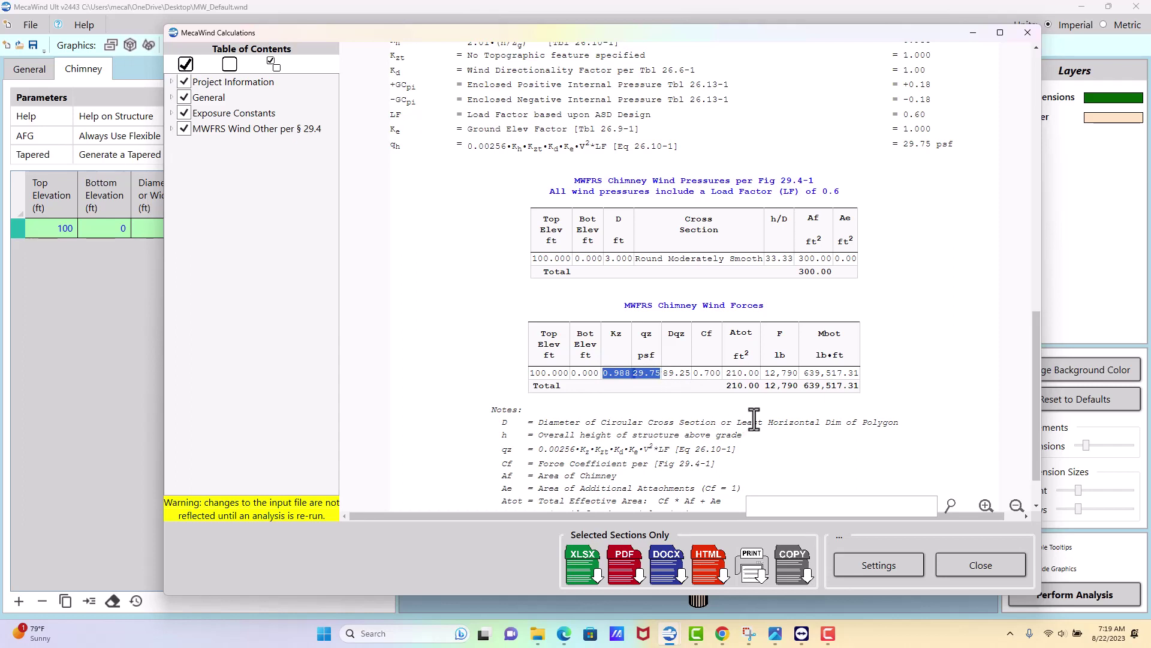
pyautogui.click(779, 402)
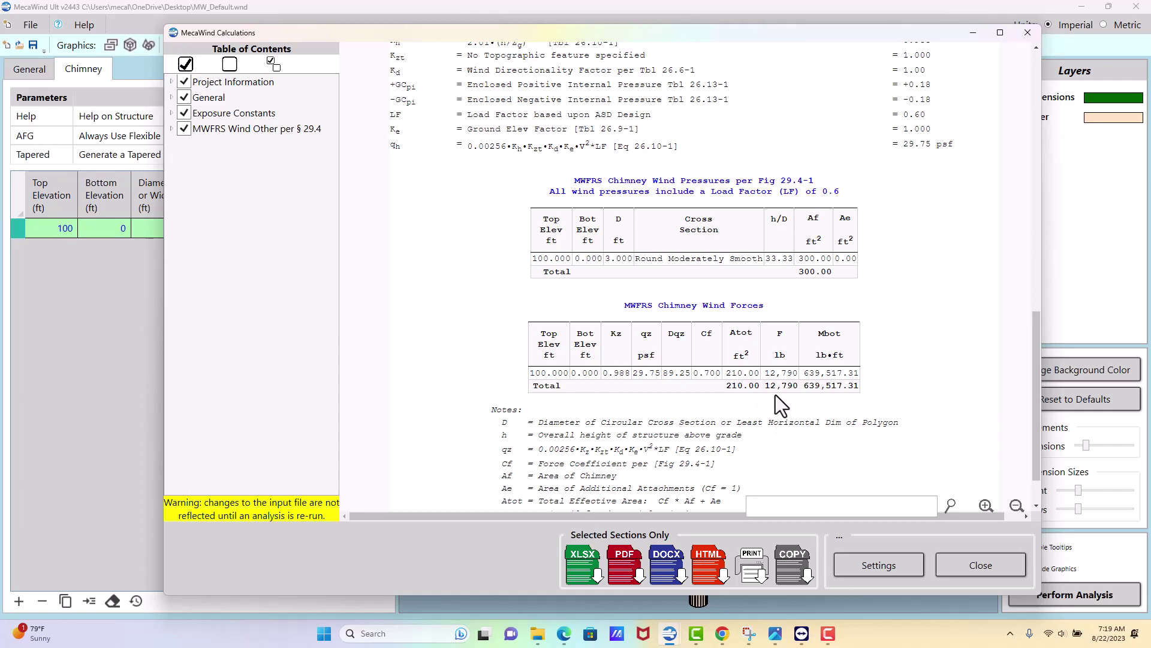
pyautogui.moveTo(765, 388); pyautogui.dragTo(791, 388)
# Step: Close the report and enable Show Advanced Options in the General settings
pyautogui.click(985, 564)
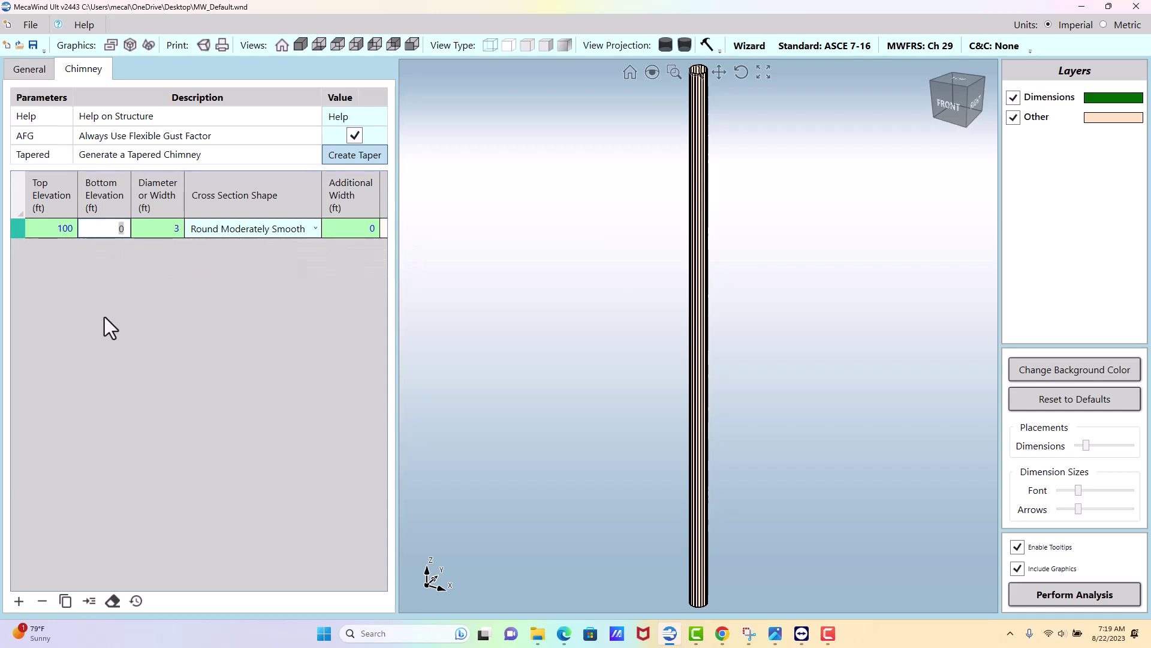
pyautogui.click(35, 72)
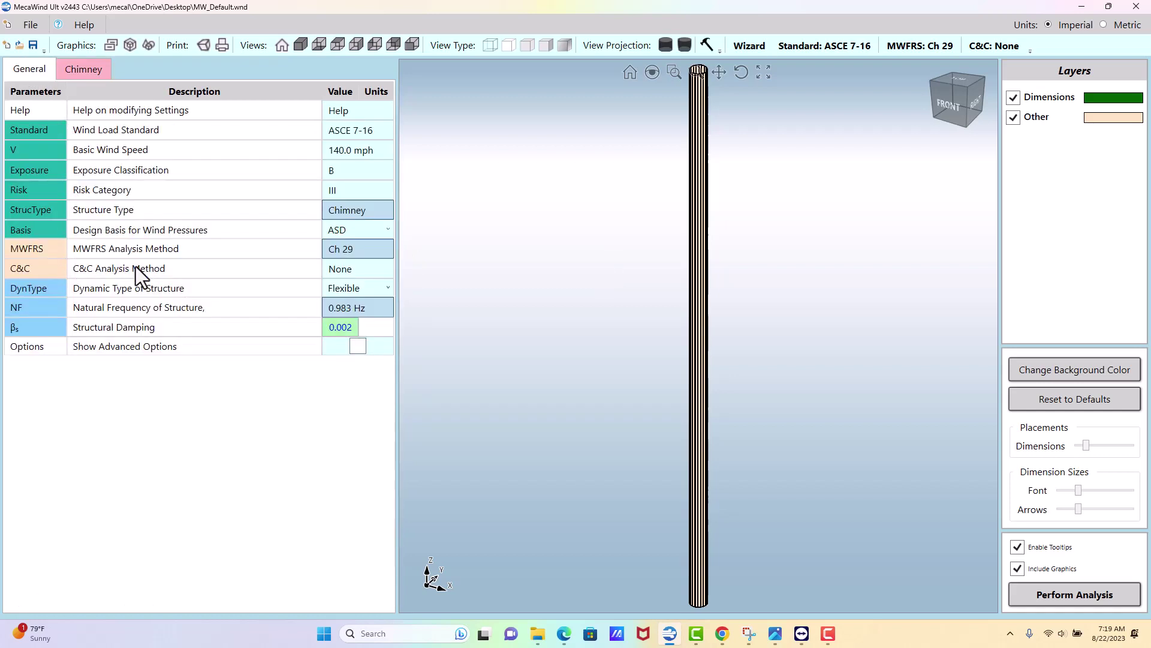
pyautogui.click(358, 347)
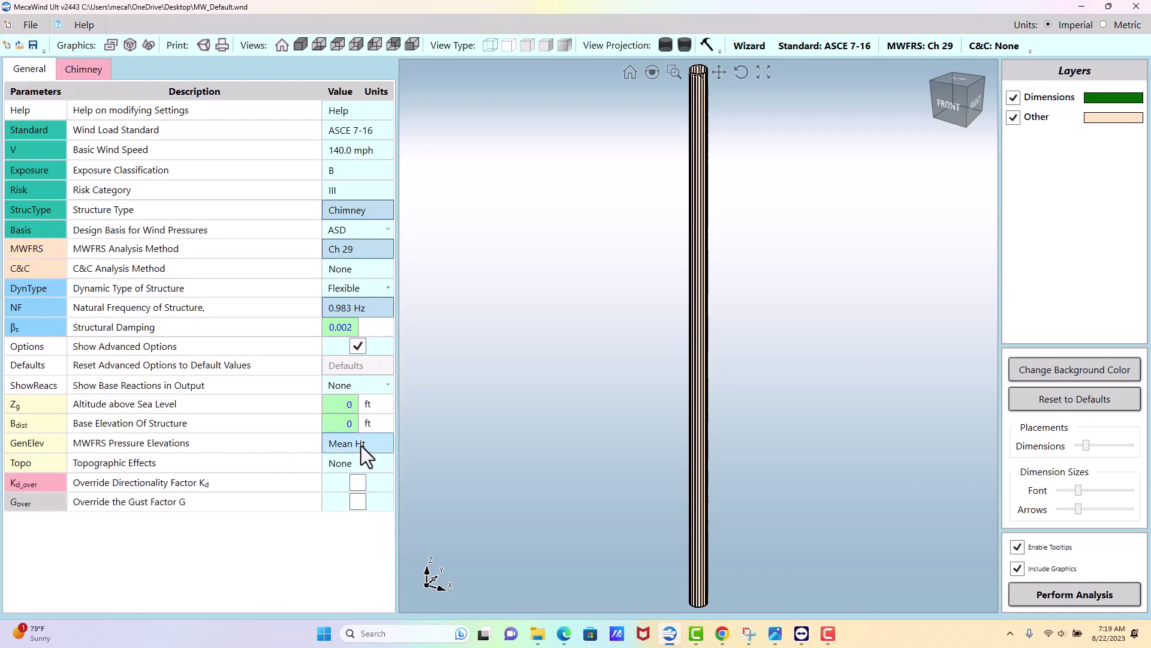
# Step: Open the MWFRS pressure elevations dialog and choose automatic elevation increments
pyautogui.click(337, 444)
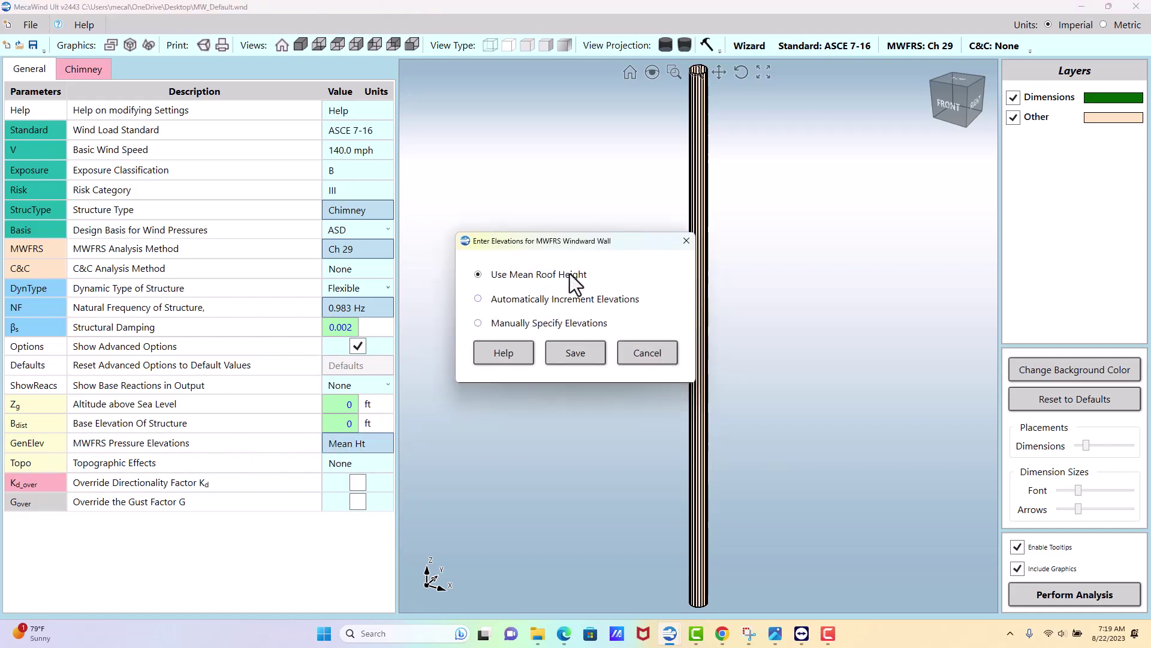
pyautogui.moveTo(570, 274)
pyautogui.click(499, 299)
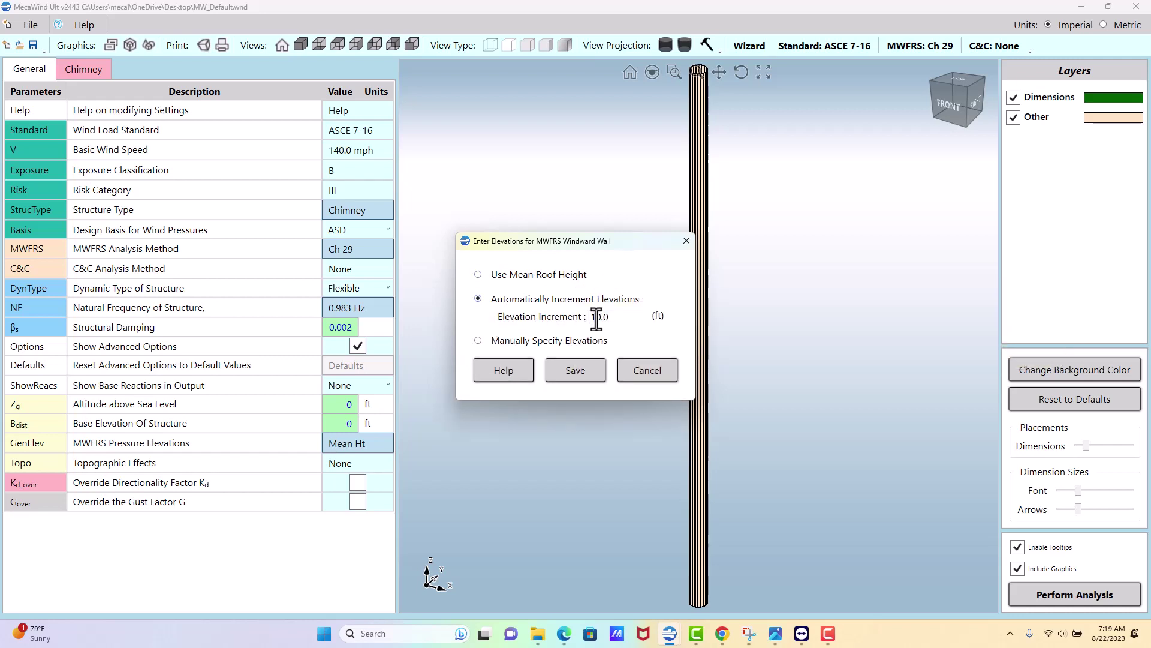
# Step: Try manual elevations of 95 and 87 ft, then revert to automatic 10.0 ft increments
pyautogui.moveTo(623, 319)
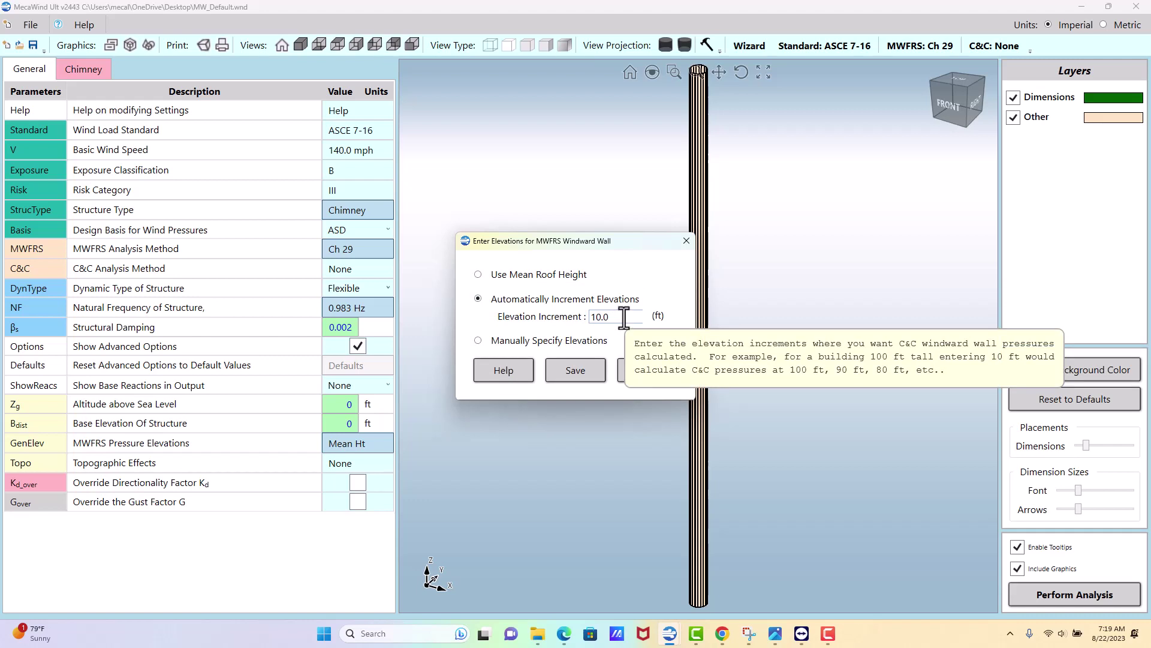
pyautogui.click(476, 340)
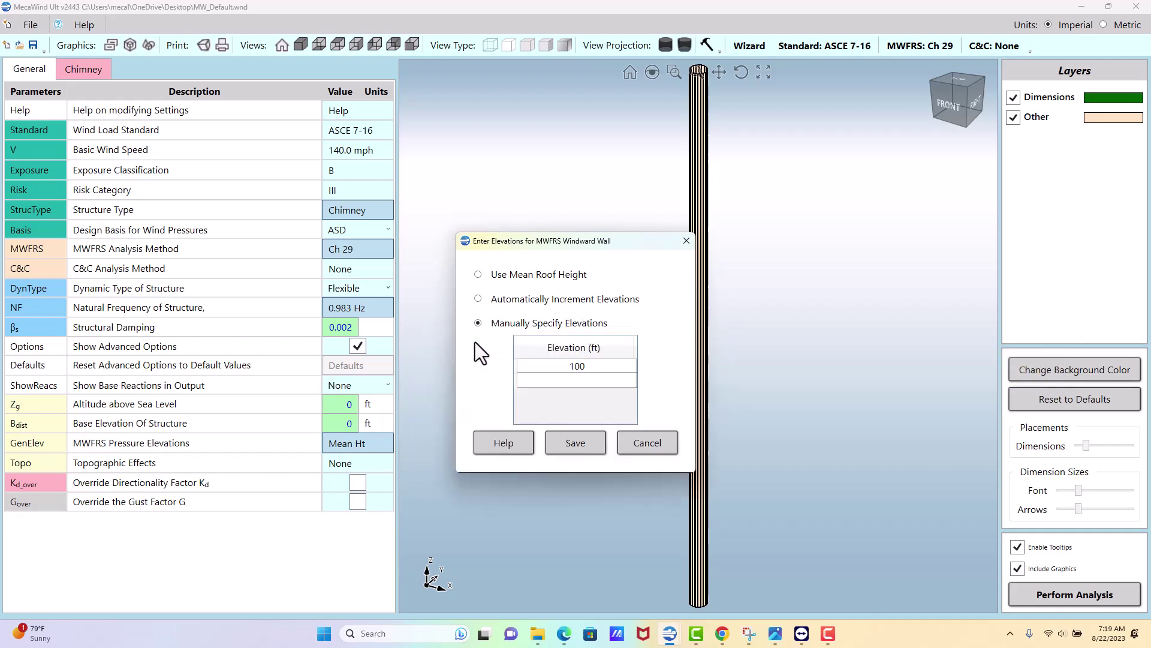
pyautogui.click(573, 380)
pyautogui.write('95')
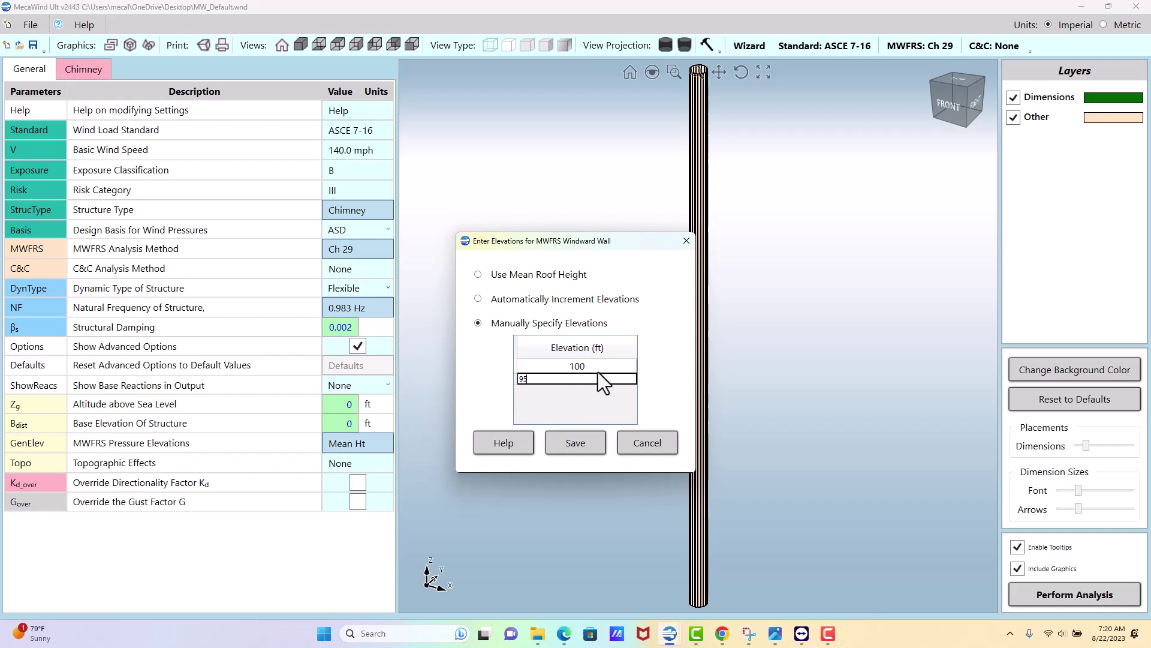
pyautogui.press('Return')
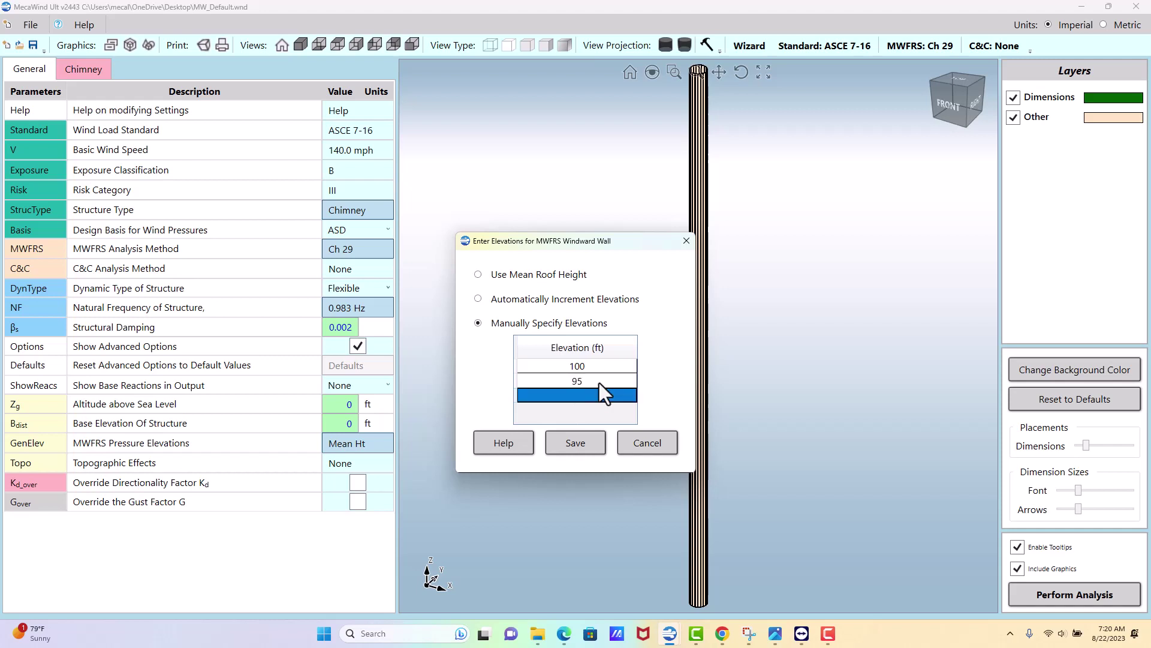
pyautogui.click(593, 393)
pyautogui.write('87')
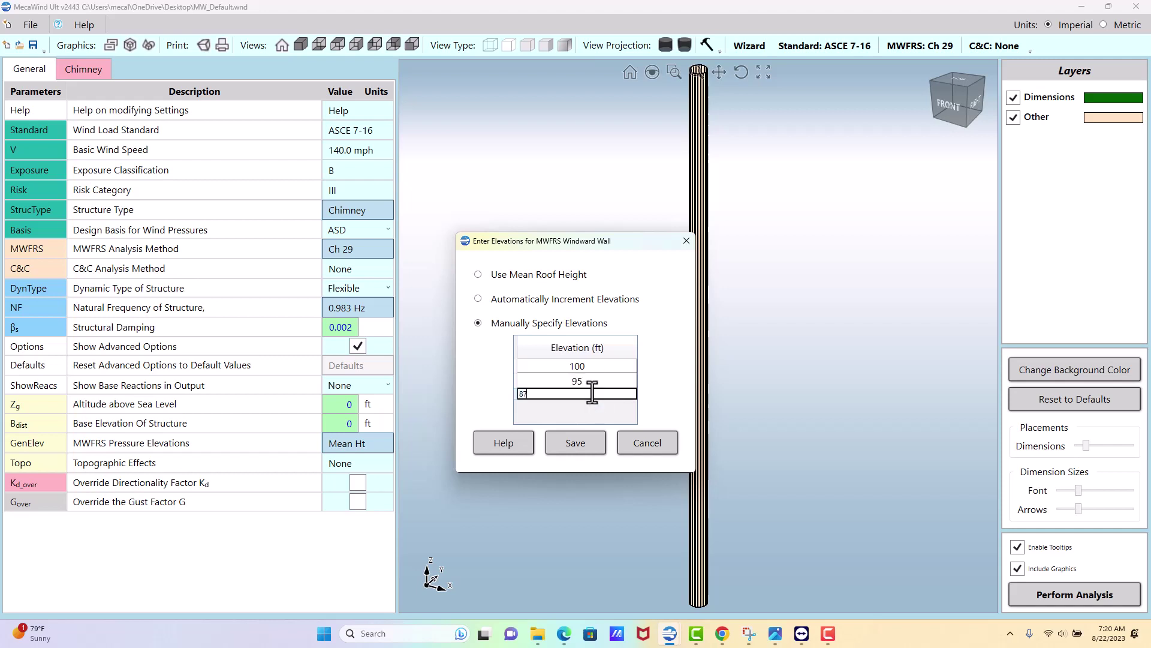
pyautogui.click(595, 384)
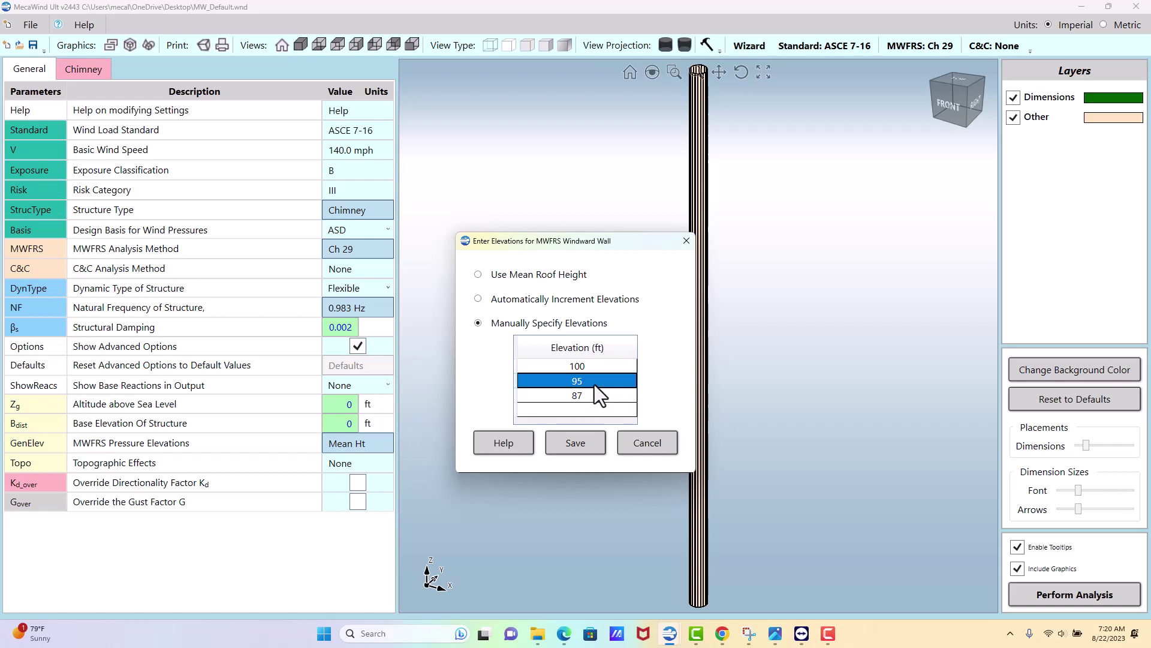
pyautogui.click(479, 300)
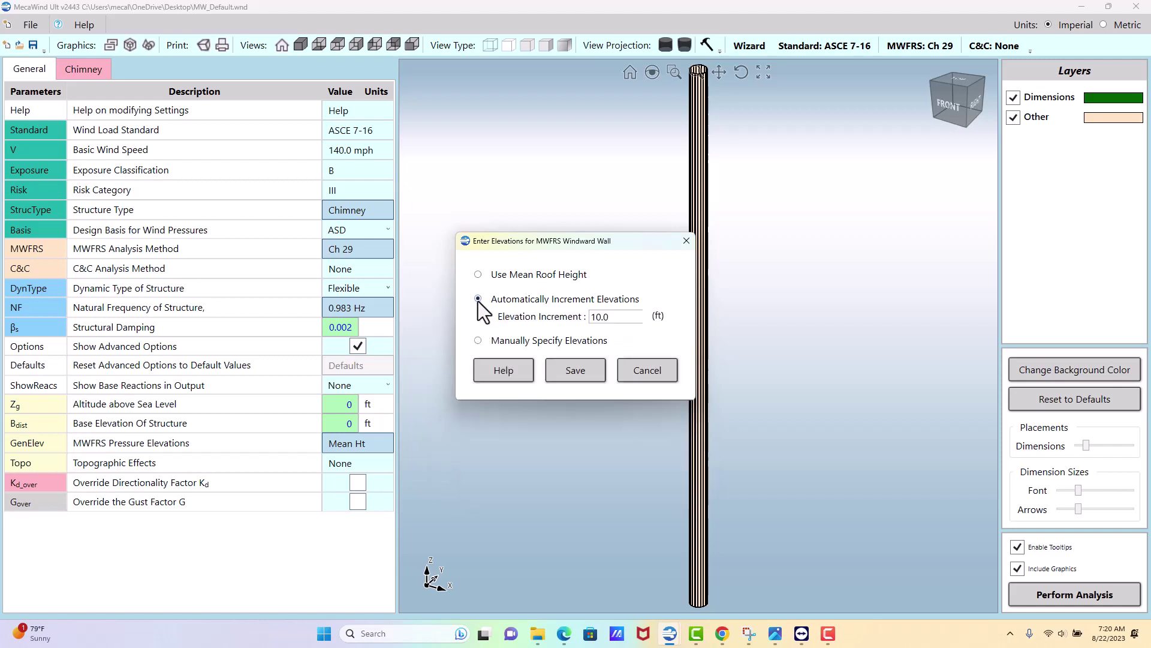
# Step: Save automatic elevations and rerun the analysis, reviewing the ten 10 ft segment forces
pyautogui.click(575, 370)
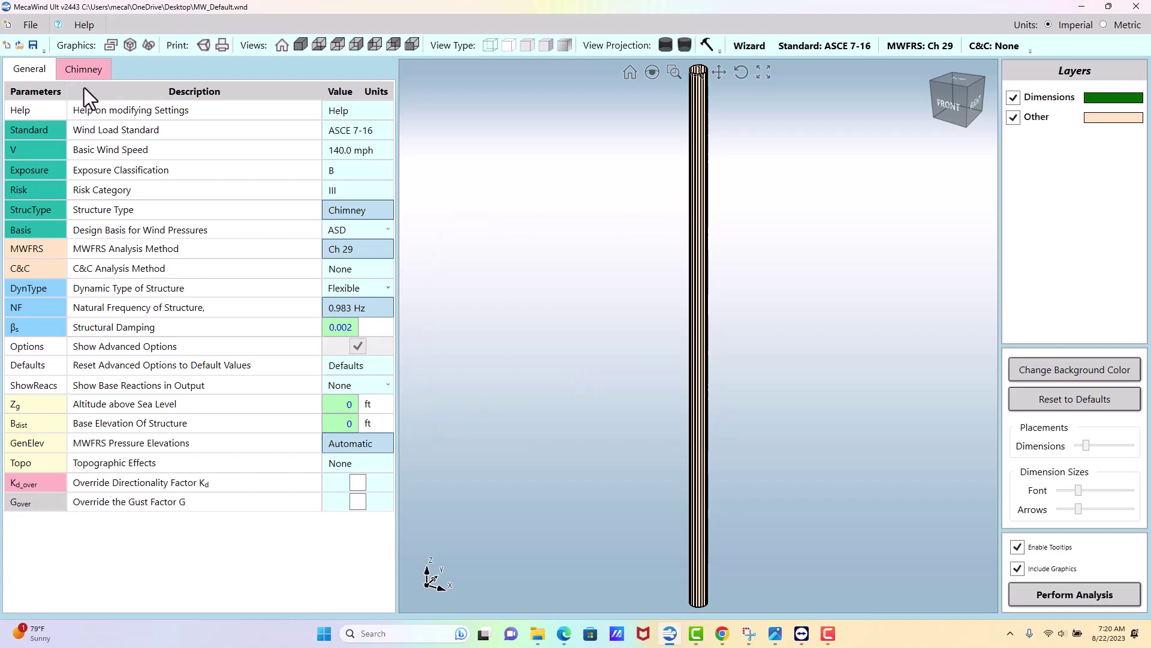
pyautogui.click(83, 71)
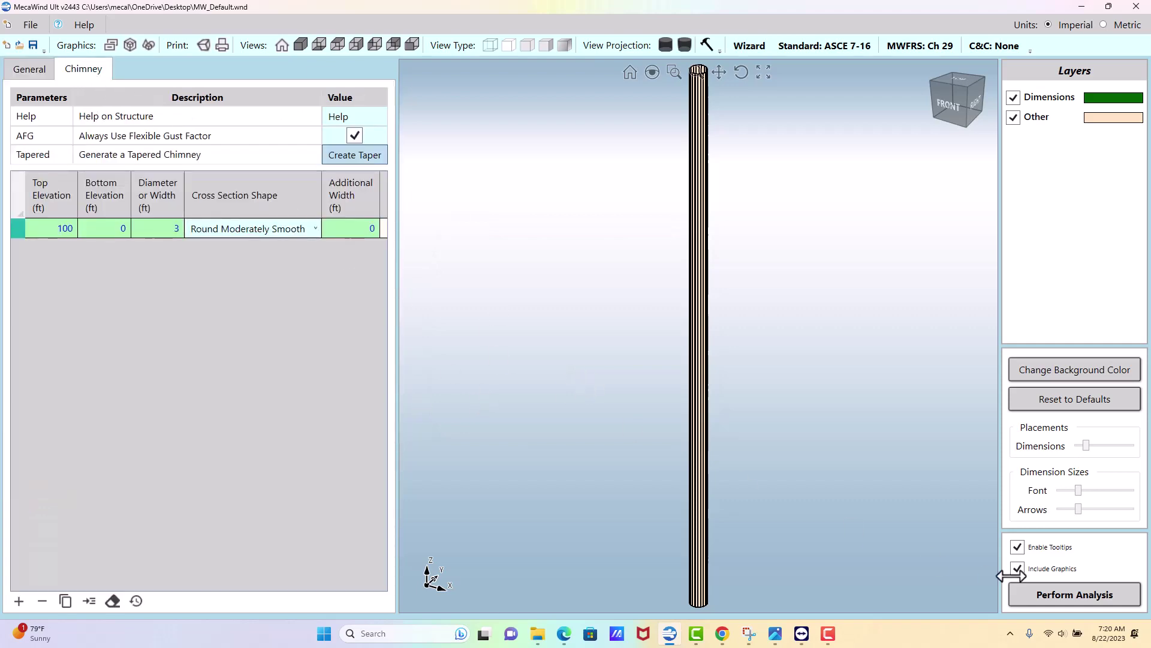
pyautogui.click(1085, 592)
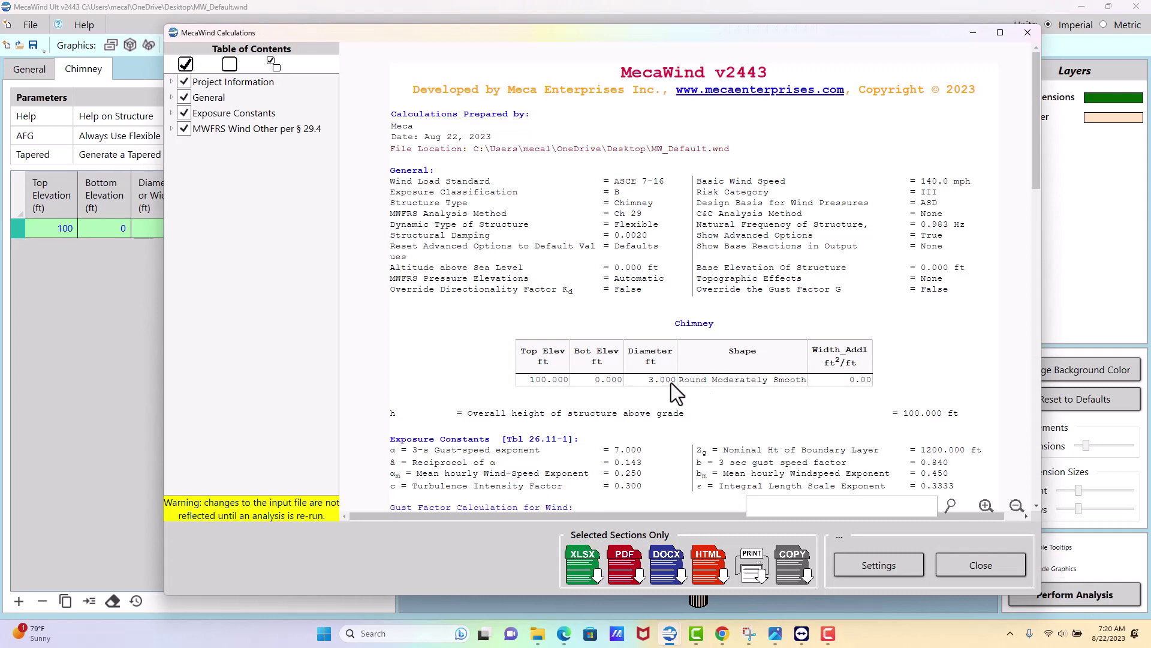
pyautogui.scroll(-20, 633, 344)
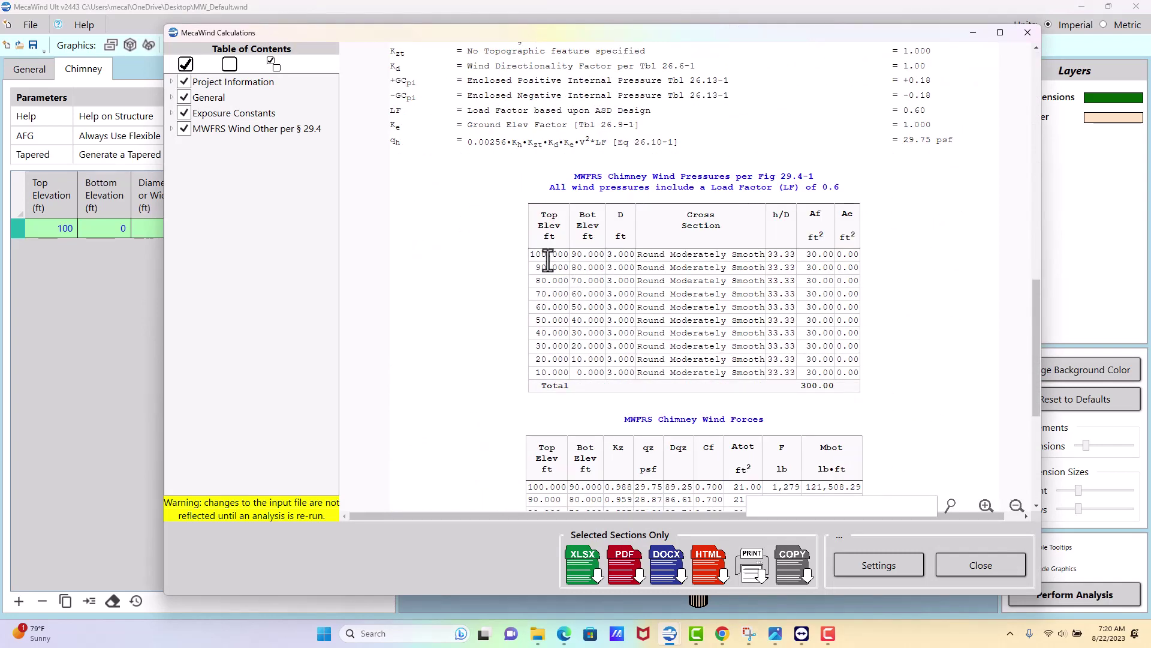
pyautogui.moveTo(530, 259); pyautogui.dragTo(593, 267)
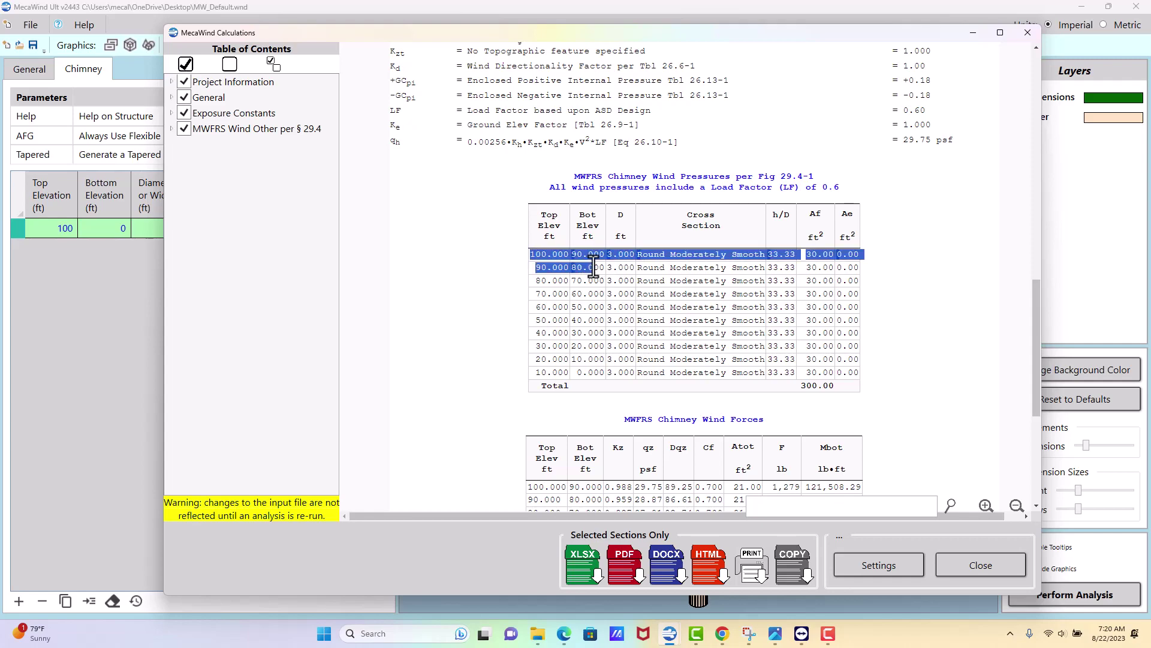
pyautogui.scroll(-5, 624, 361)
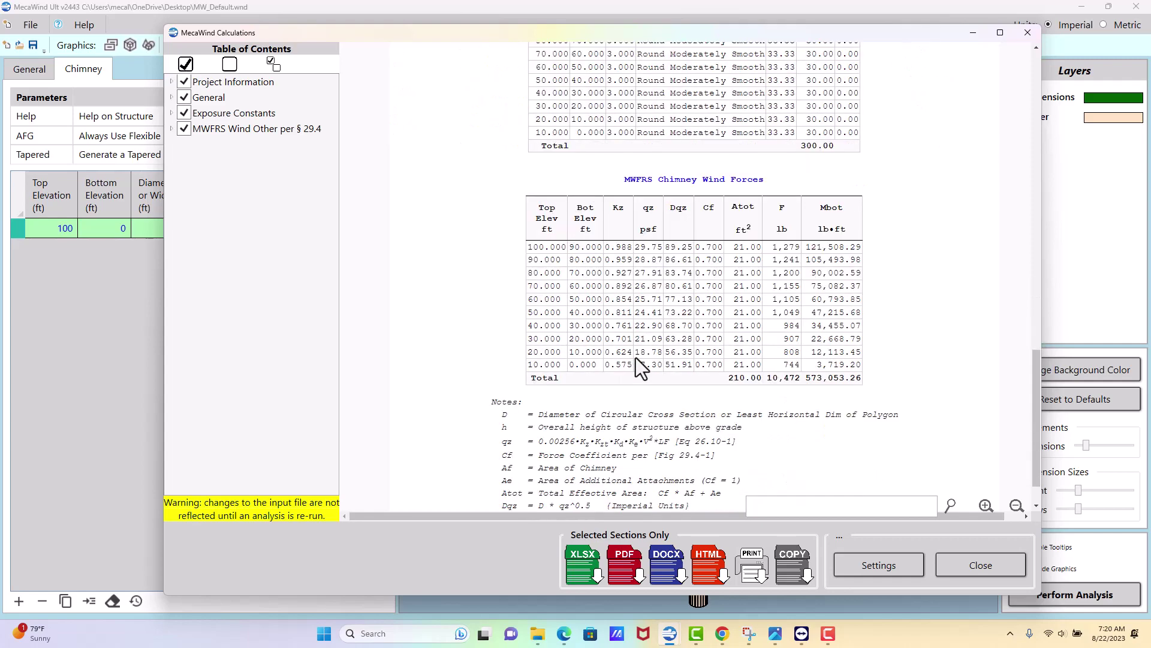